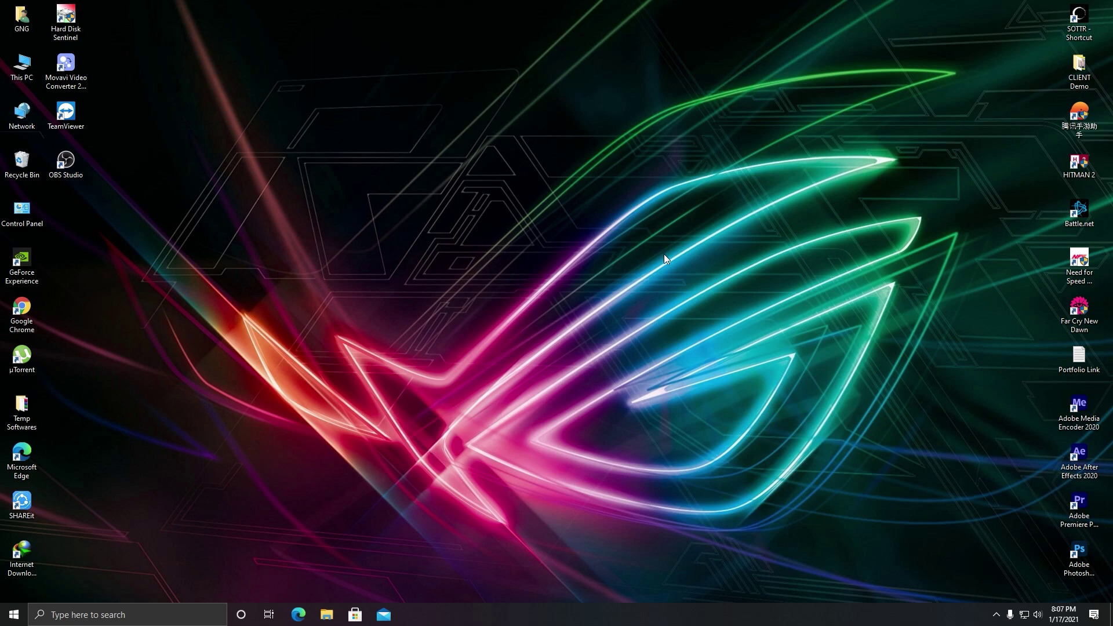
Launch After Effects 2020, dismiss the Home screen, and open the File menu.
{"action": "left_click", "coordinate": [1069, 458]}
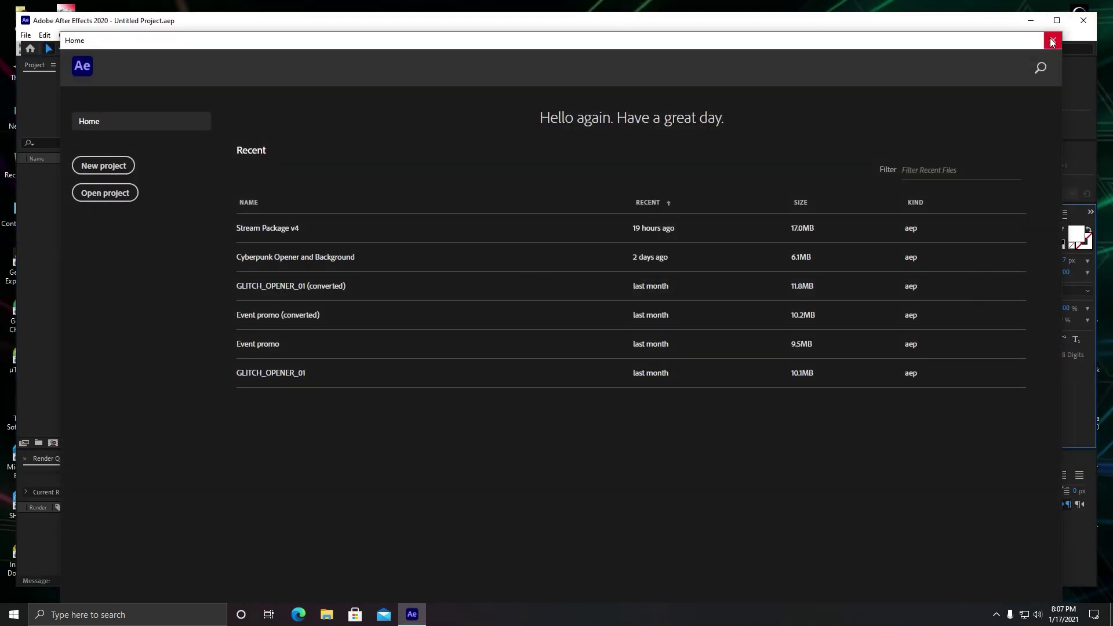
{"action": "left_click", "coordinate": [1052, 42]}
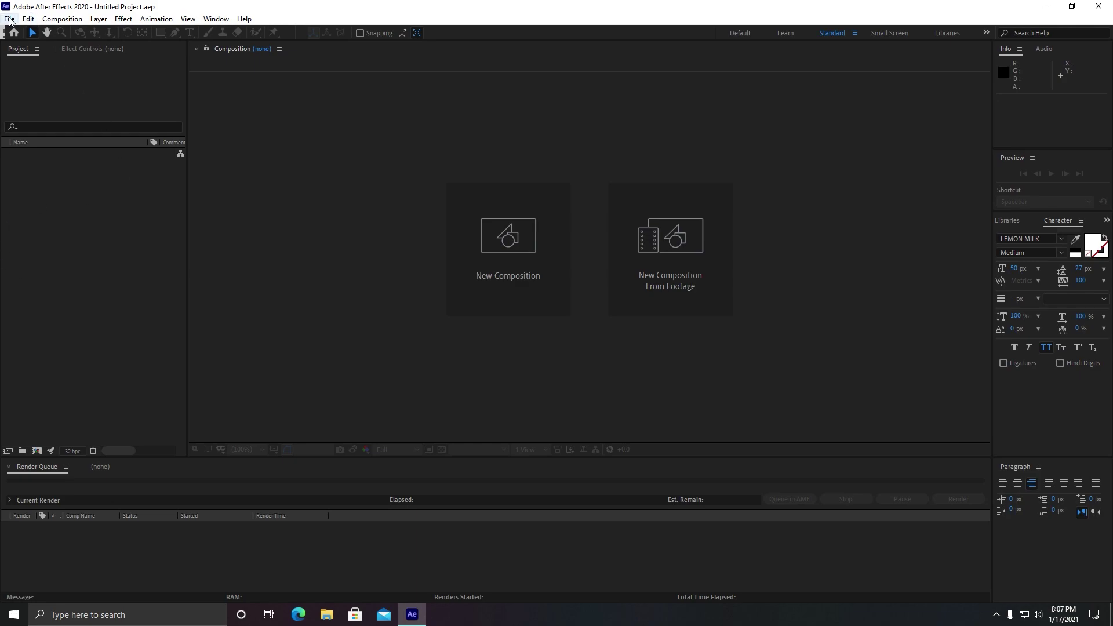
{"action": "left_click", "coordinate": [9, 18]}
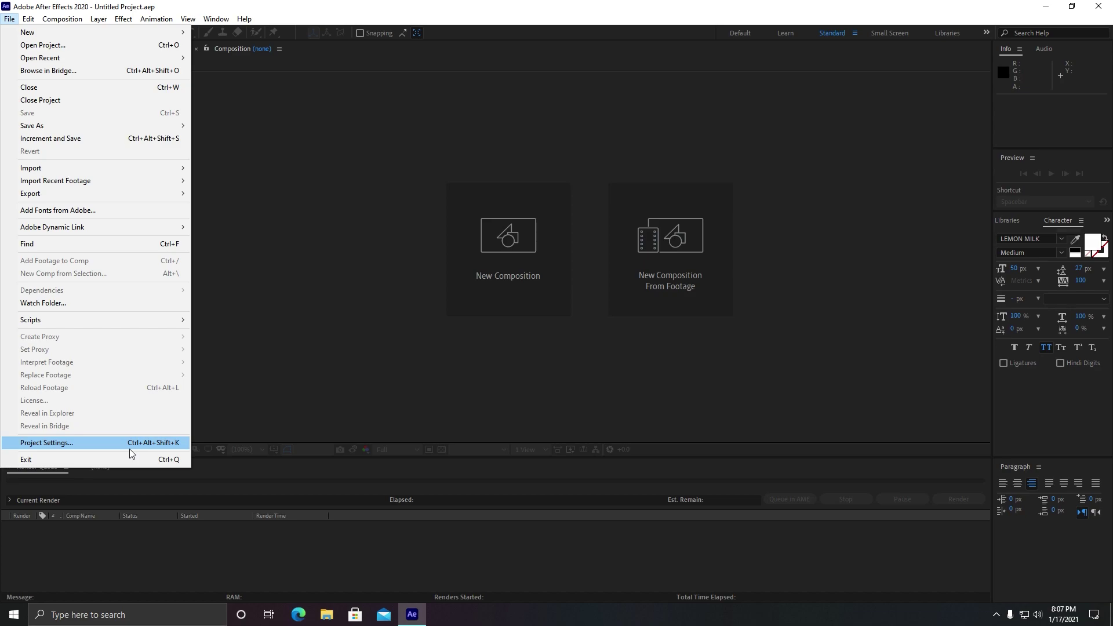
In Project Settings, switch the renderer to Mercury Software Only and back to CUDA.
{"action": "left_click", "coordinate": [165, 447]}
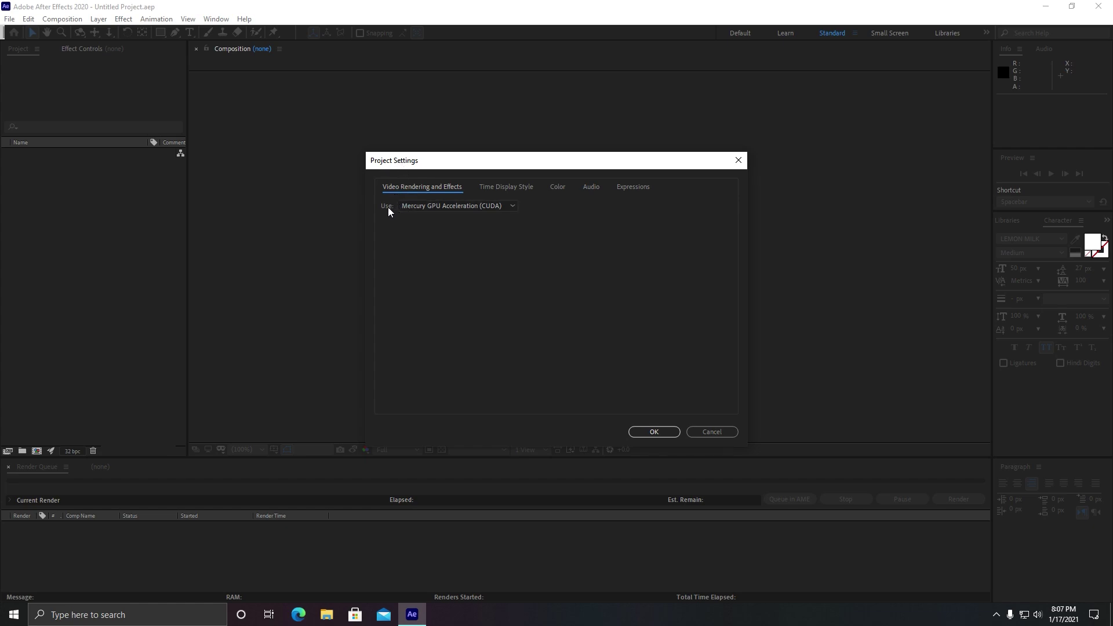
{"action": "left_click", "coordinate": [440, 206]}
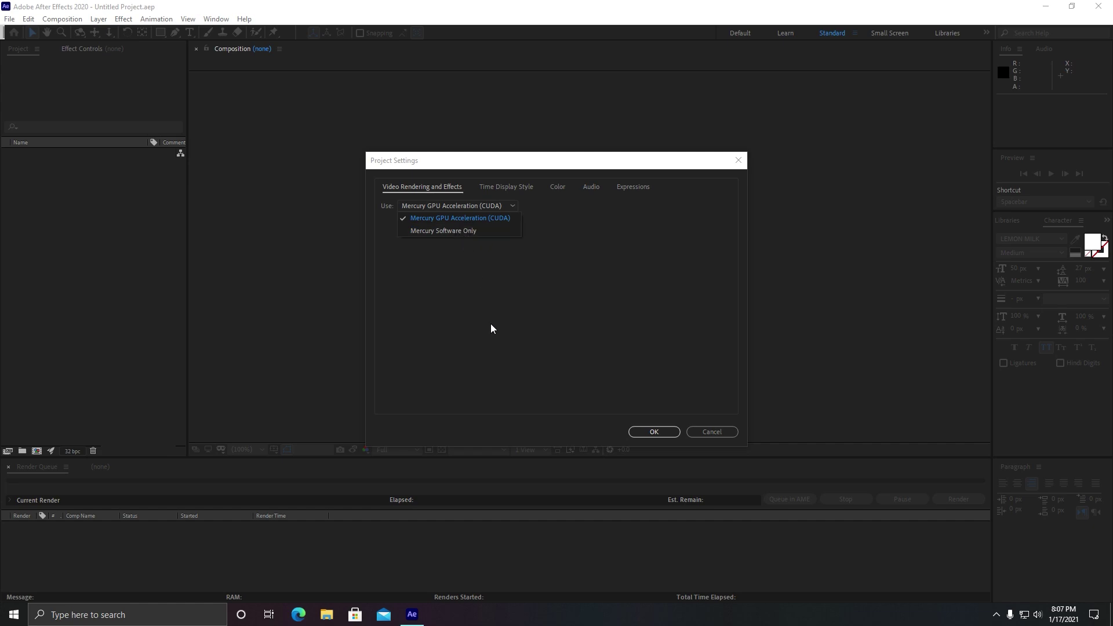
{"action": "left_click", "coordinate": [467, 232]}
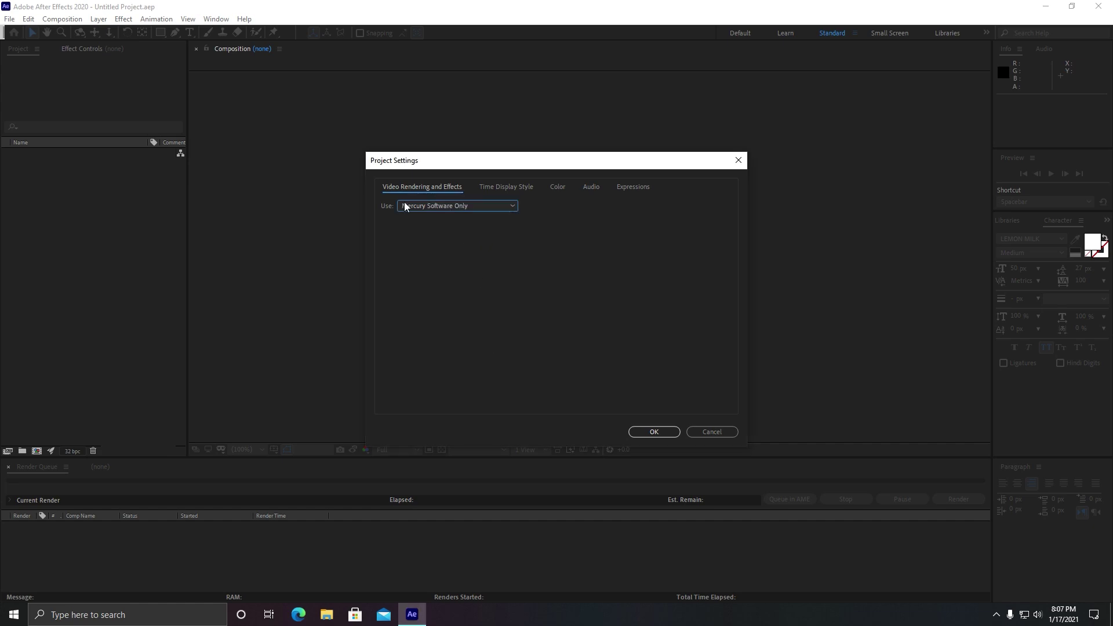
{"action": "left_click", "coordinate": [457, 210]}
{"action": "left_click", "coordinate": [463, 218]}
Confirm in Task Manager's Performance view that the GPU is a GeForce GTX 1660 Ti.
{"action": "right_click", "coordinate": [542, 616]}
{"action": "left_click", "coordinate": [566, 570]}
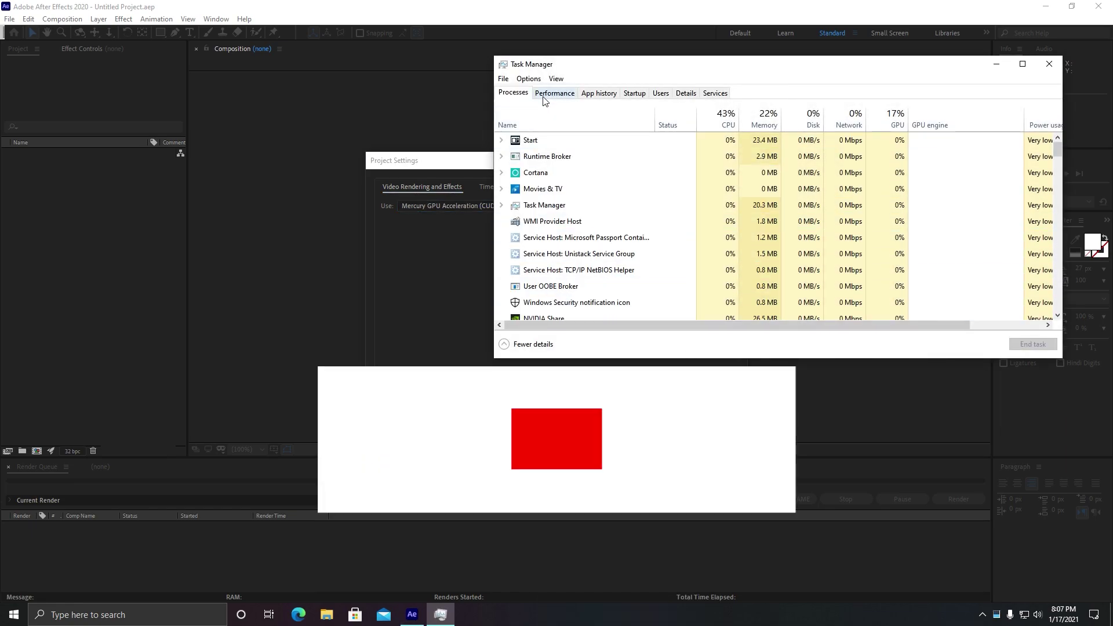
{"action": "left_click", "coordinate": [545, 95]}
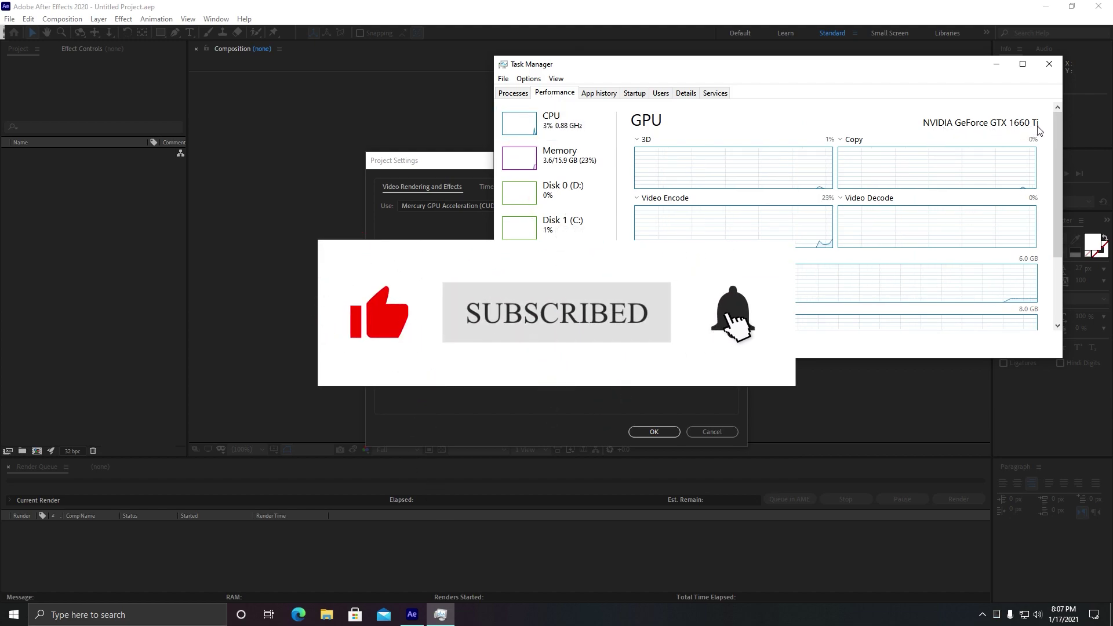
{"action": "left_click", "coordinate": [1049, 64]}
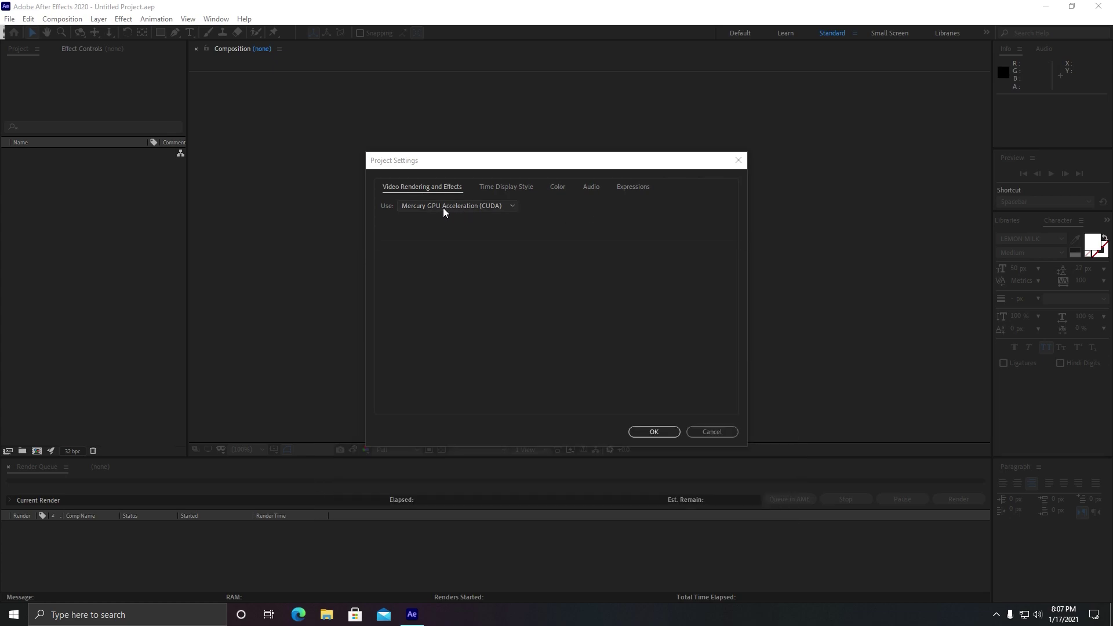
Keep Mercury GPU Acceleration (CUDA), apply the Project Settings, and quit After Effects.
{"action": "left_click", "coordinate": [444, 212]}
{"action": "left_click", "coordinate": [435, 221]}
{"action": "left_click", "coordinate": [434, 209]}
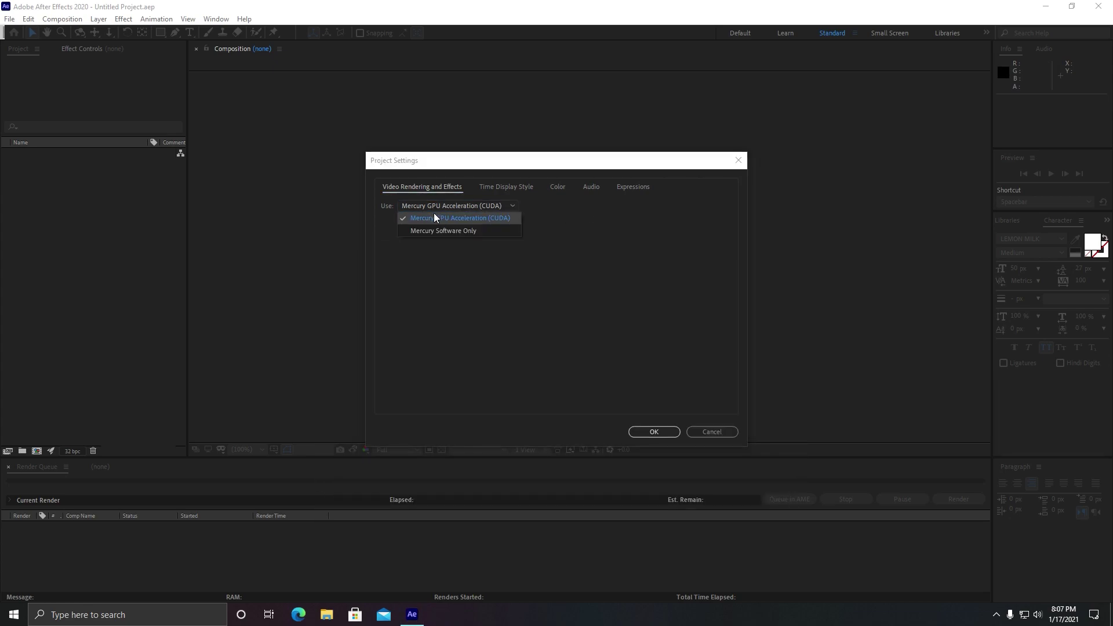
{"action": "left_click", "coordinate": [452, 219]}
{"action": "left_click", "coordinate": [655, 433]}
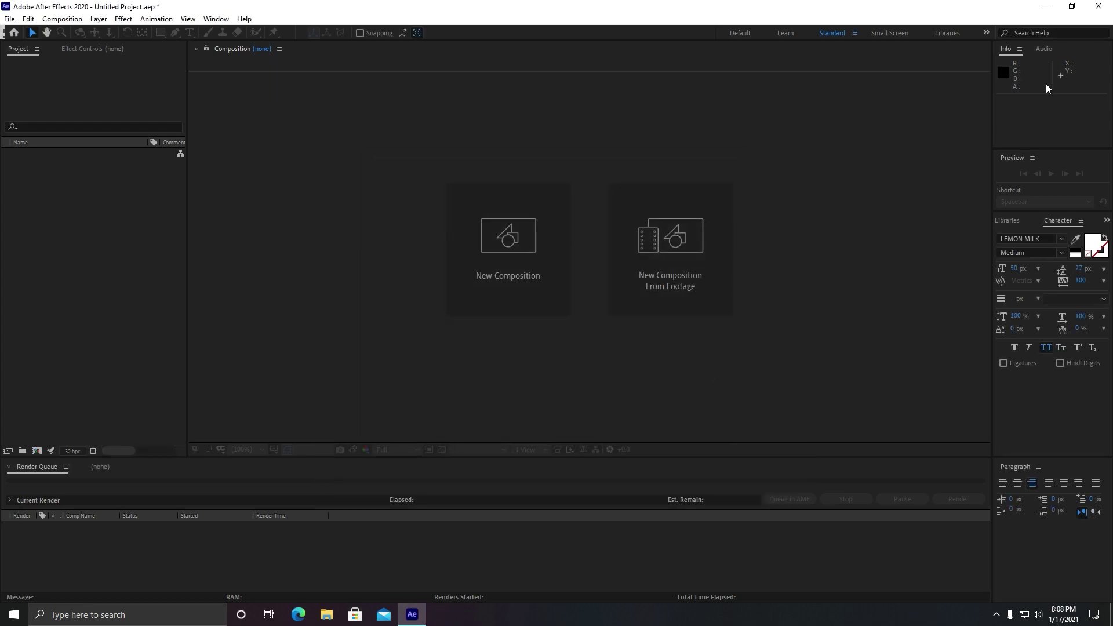
{"action": "left_click", "coordinate": [1099, 5]}
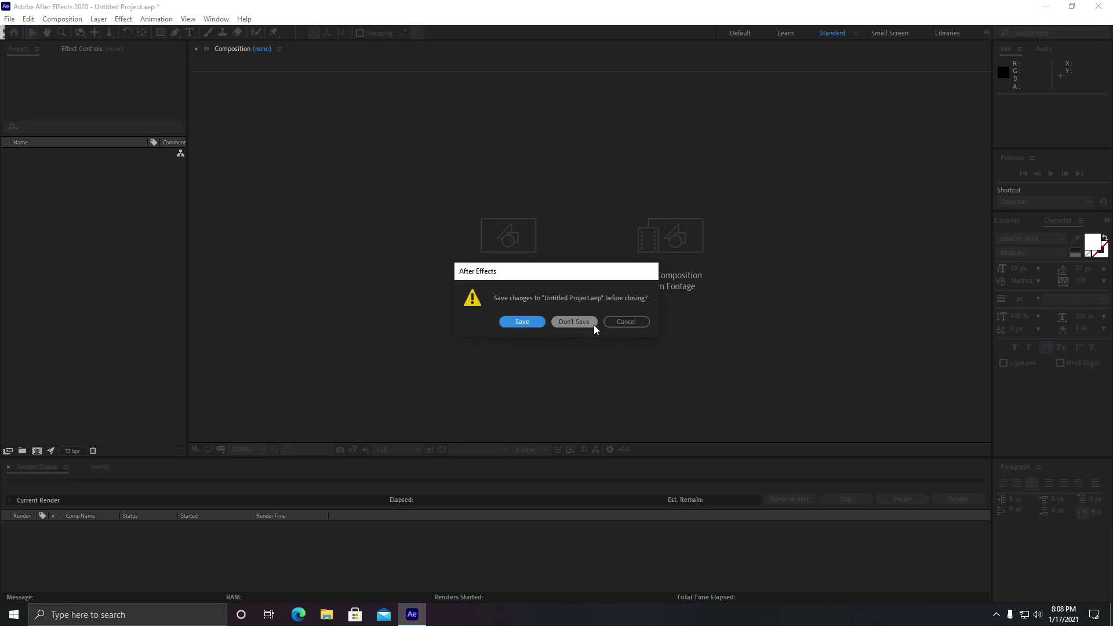
Close After Effects without saving and review the running processes in Task Manager.
{"action": "left_click", "coordinate": [575, 322]}
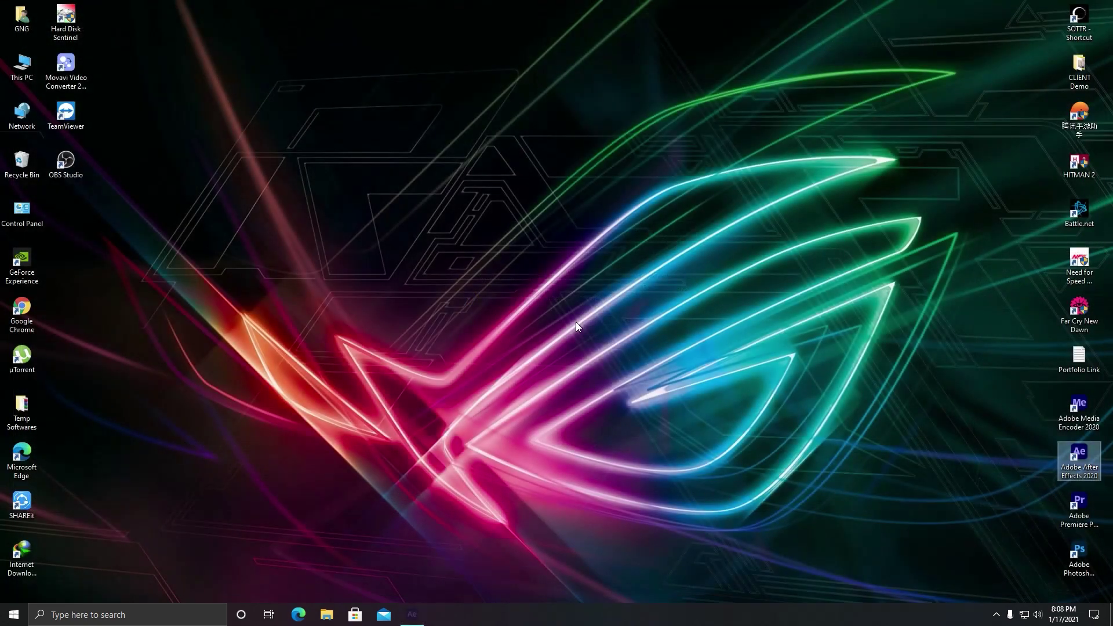
{"action": "right_click", "coordinate": [704, 620]}
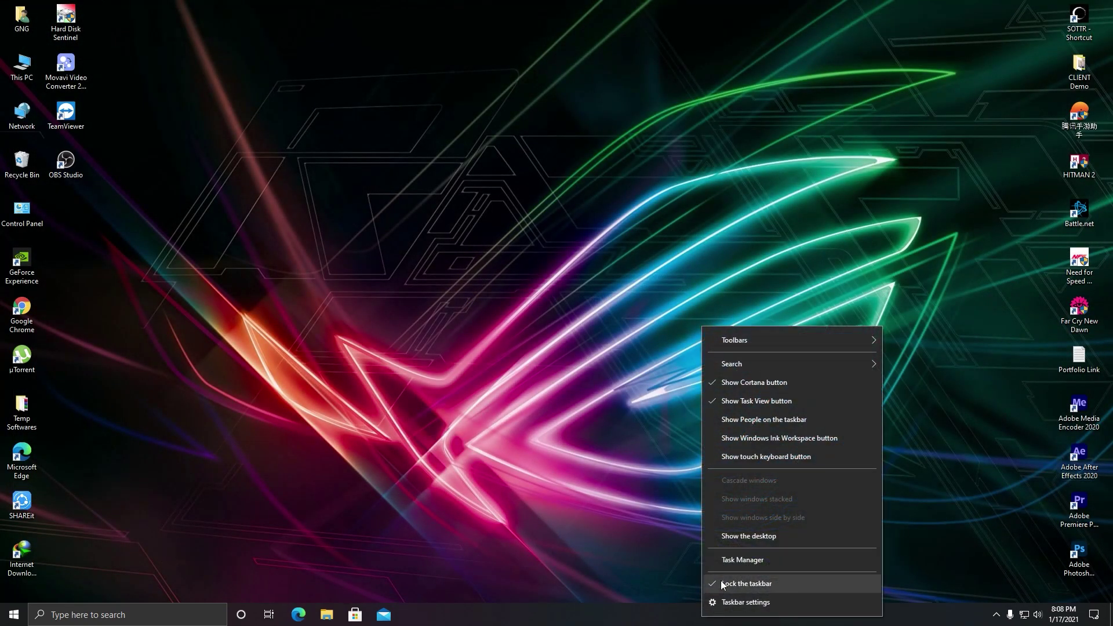
{"action": "left_click", "coordinate": [742, 560]}
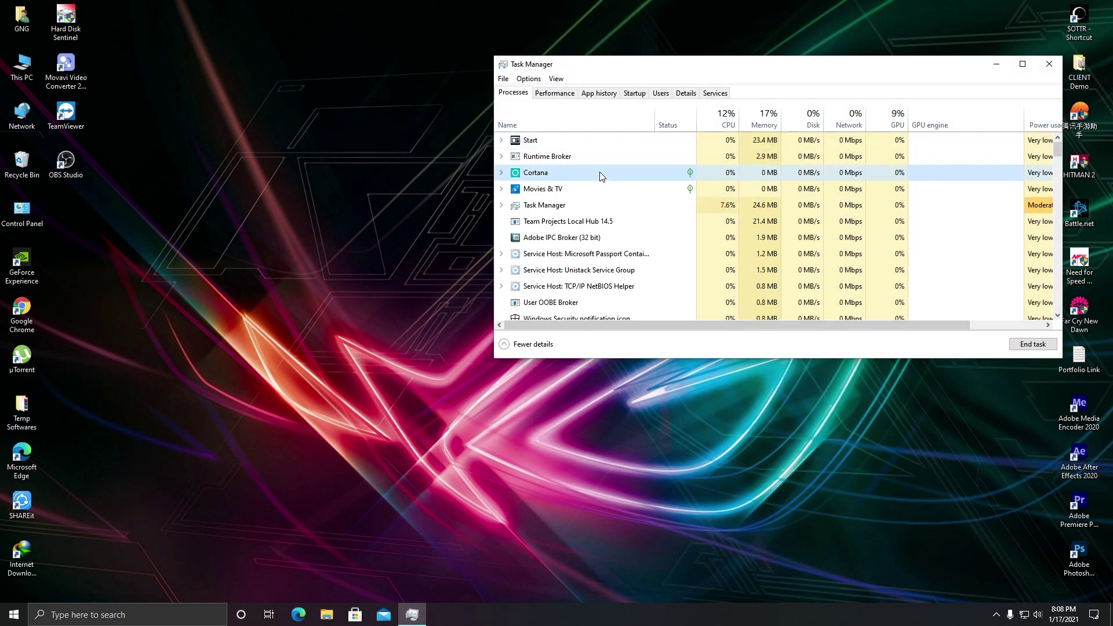
{"action": "left_click", "coordinate": [614, 239]}
{"action": "scroll", "coordinate": [591, 248], "scroll_direction": "down", "scroll_amount": 10}
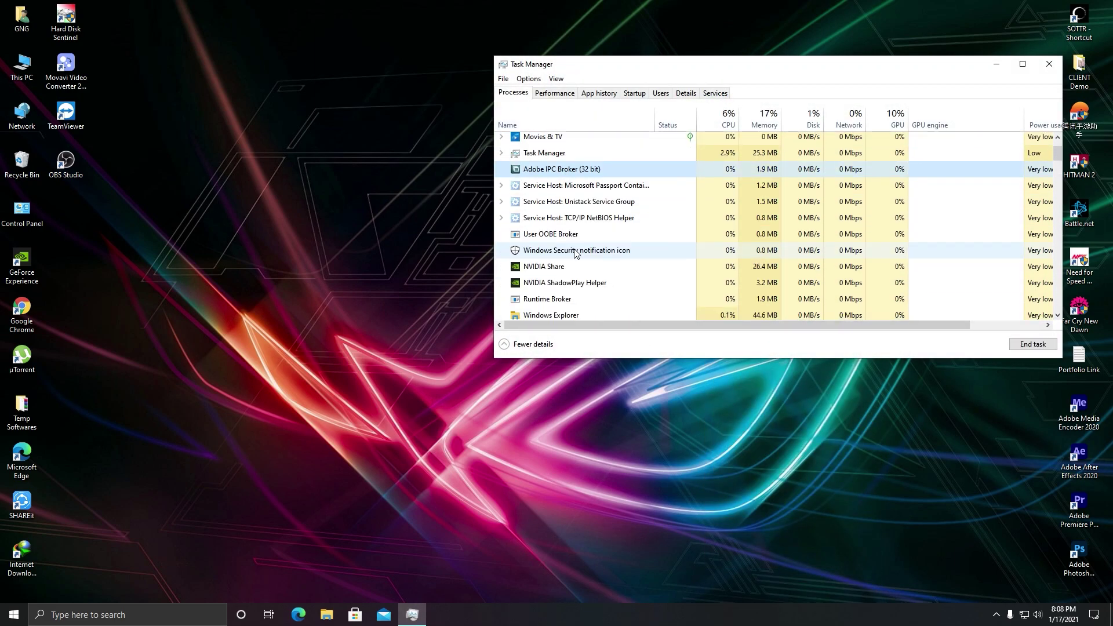
{"action": "scroll", "coordinate": [576, 252], "scroll_direction": "down", "scroll_amount": 15}
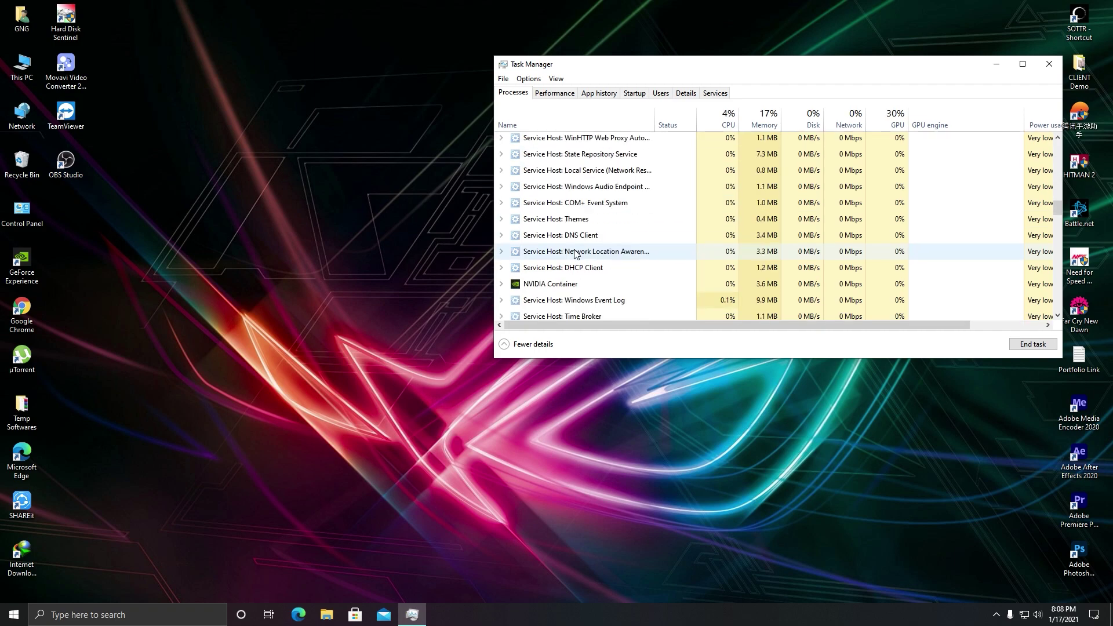
{"action": "left_click", "coordinate": [1048, 64]}
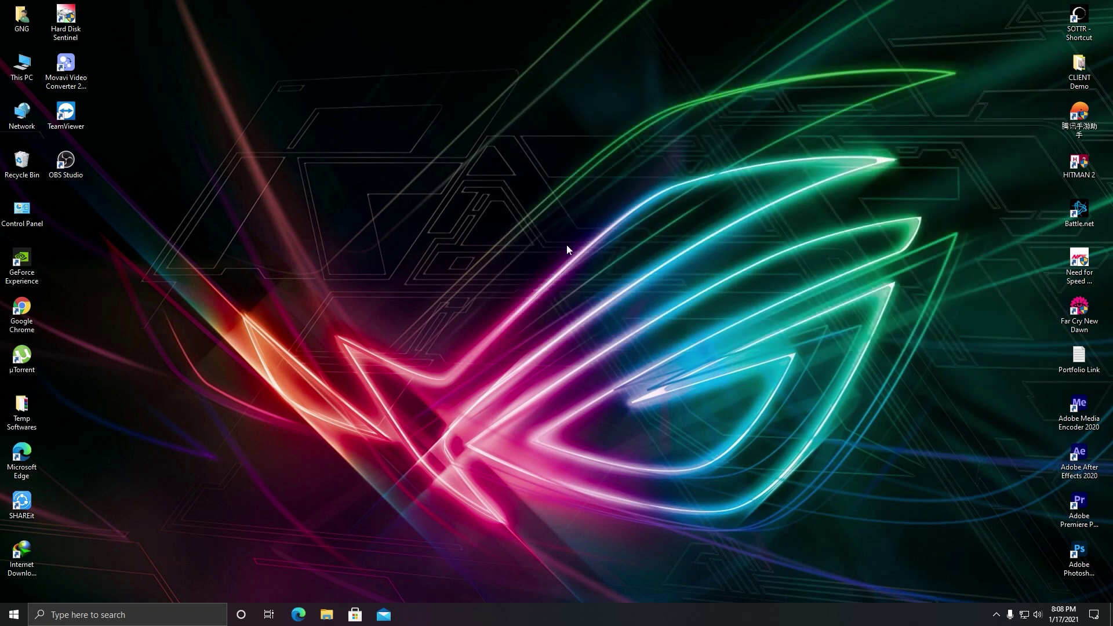
Refresh the desktop and bring up the After Effects shortcut's context menu.
{"action": "right_click", "coordinate": [471, 156]}
{"action": "left_click", "coordinate": [510, 193]}
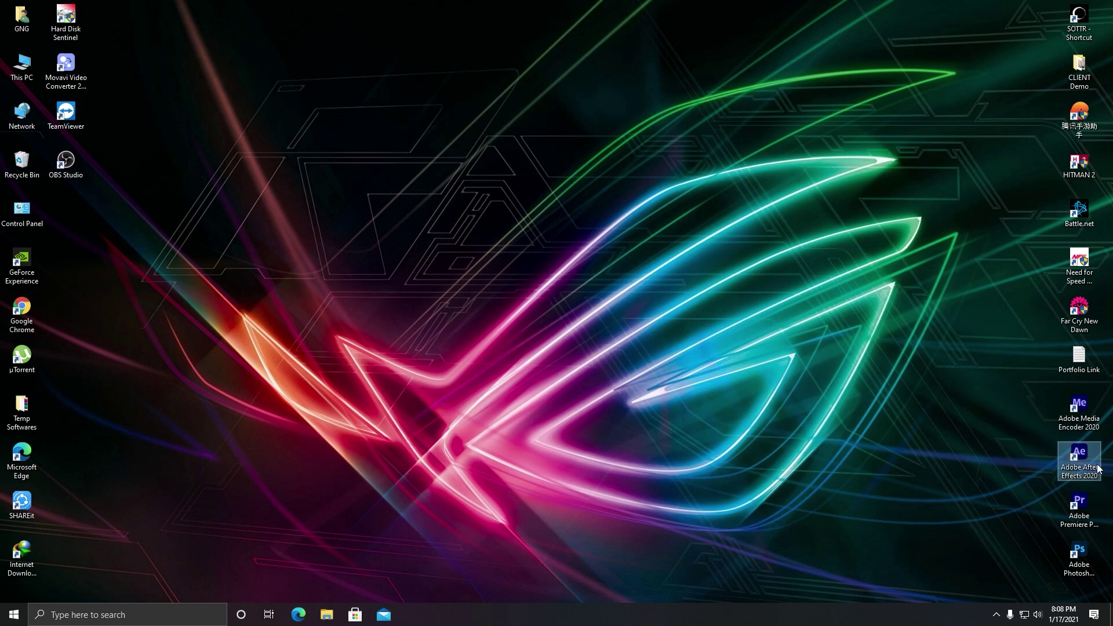
{"action": "right_click", "coordinate": [1079, 460]}
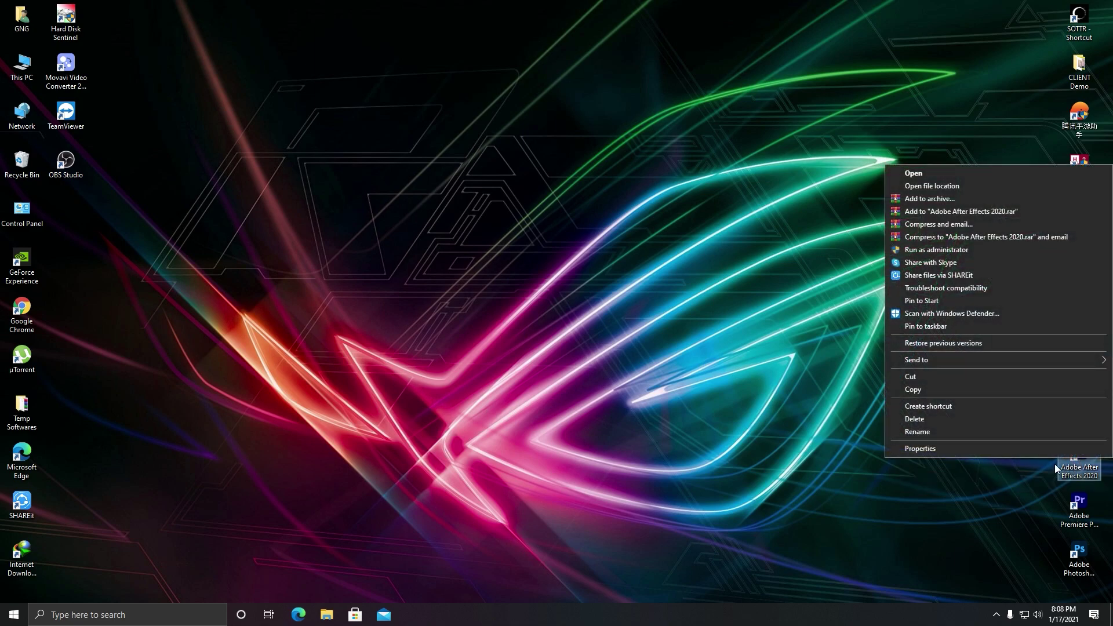
Open the After Effects file location, search Support Files for 'raytracer', and select raytracer_supported_cards.
{"action": "left_click", "coordinate": [927, 186]}
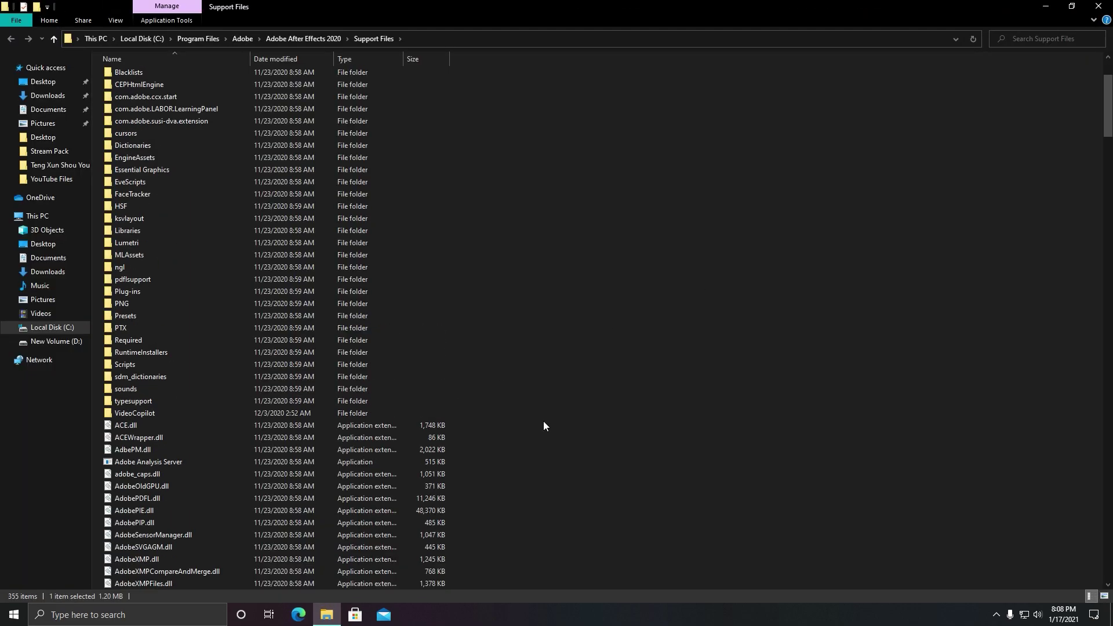
{"action": "scroll", "coordinate": [543, 426], "scroll_direction": "up", "scroll_amount": 2}
{"action": "left_click", "coordinate": [1036, 37]}
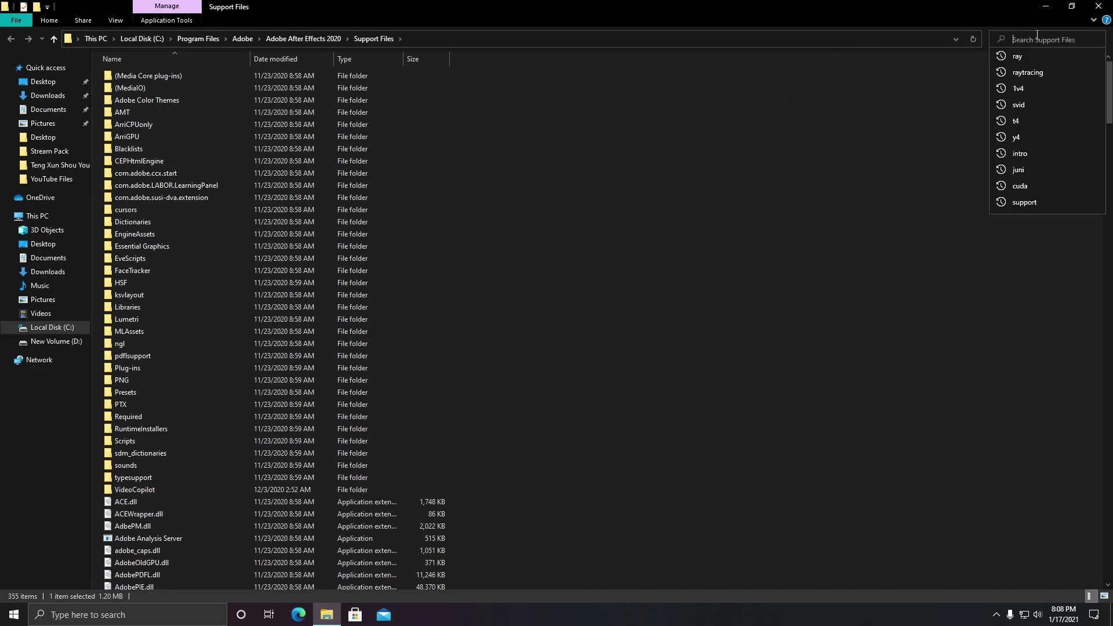
{"action": "type", "text": "ray"}
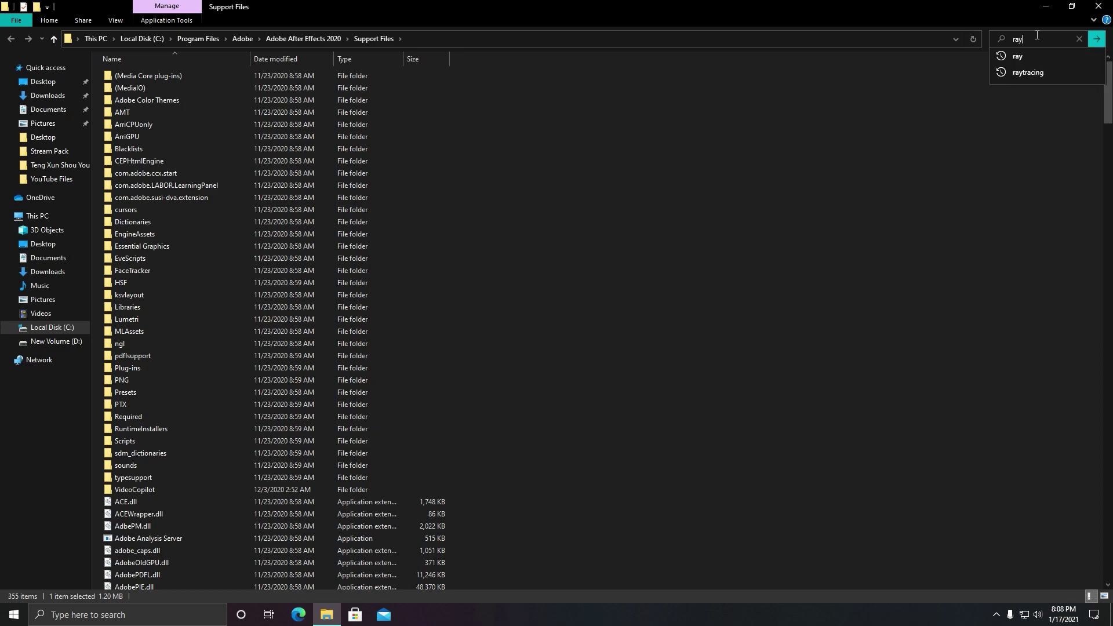
{"action": "type", "text": "trac"}
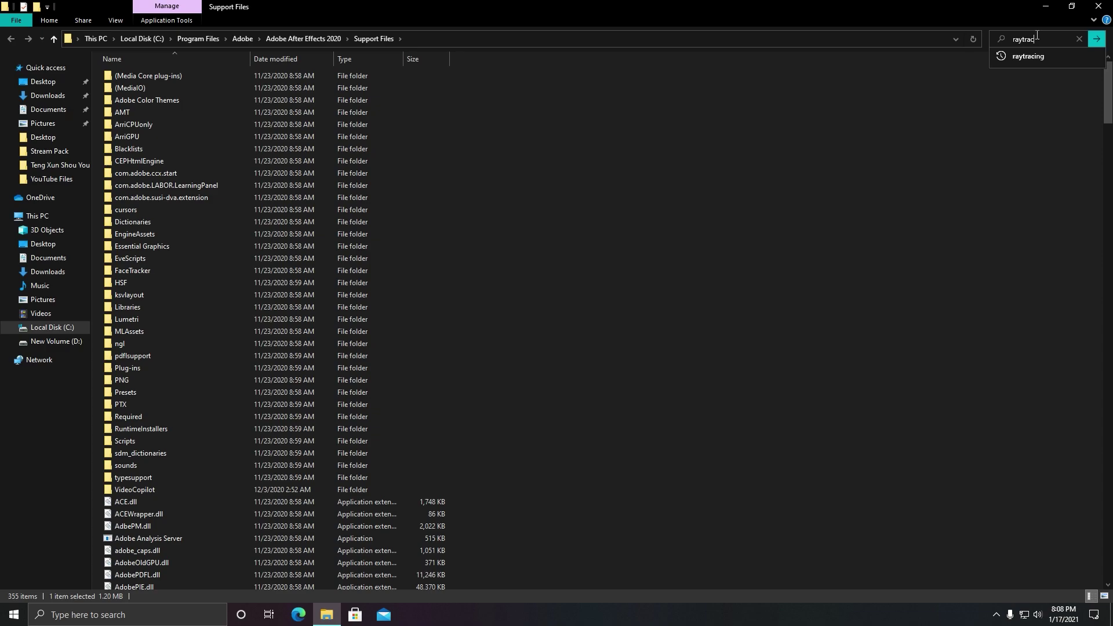
{"action": "type", "text": "or"}
{"action": "key", "text": "BackSpace"}
{"action": "type", "text": "er"}
{"action": "key", "text": "Return"}
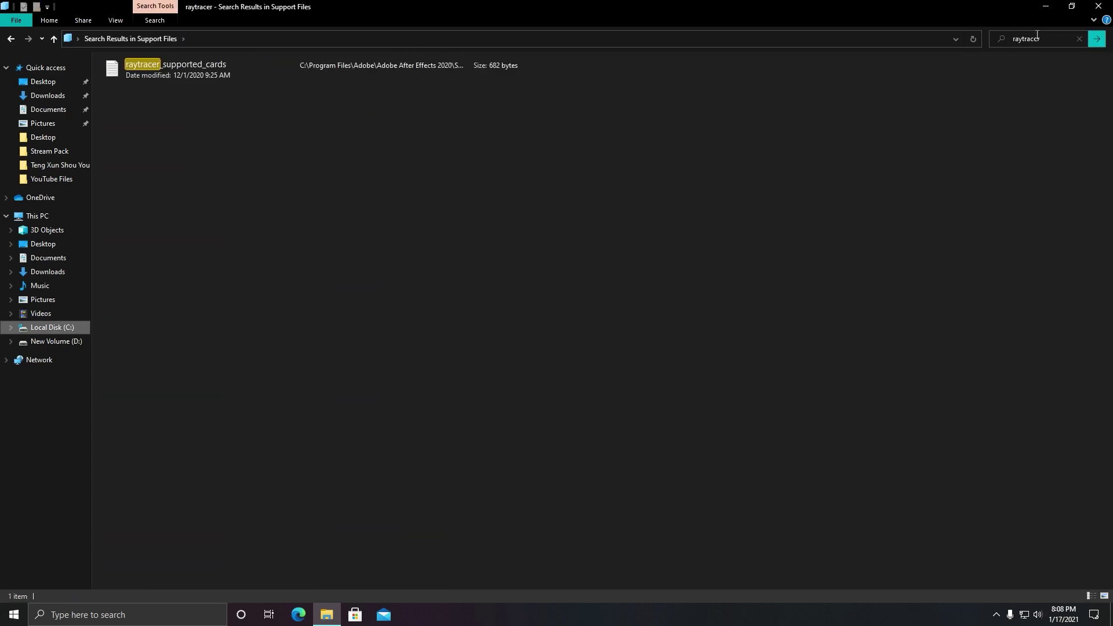
{"action": "left_click", "coordinate": [197, 83]}
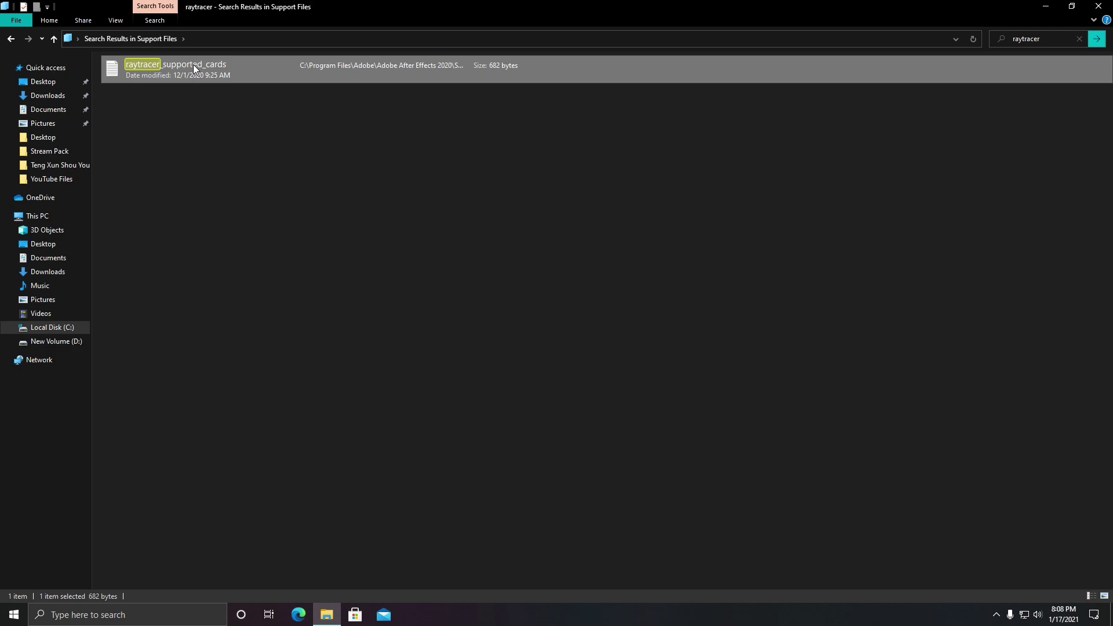
Open raytracer_supported_cards in Notepad and confirm the list ends with GeForce GTX 1660Ti.
{"action": "double_click", "coordinate": [224, 71]}
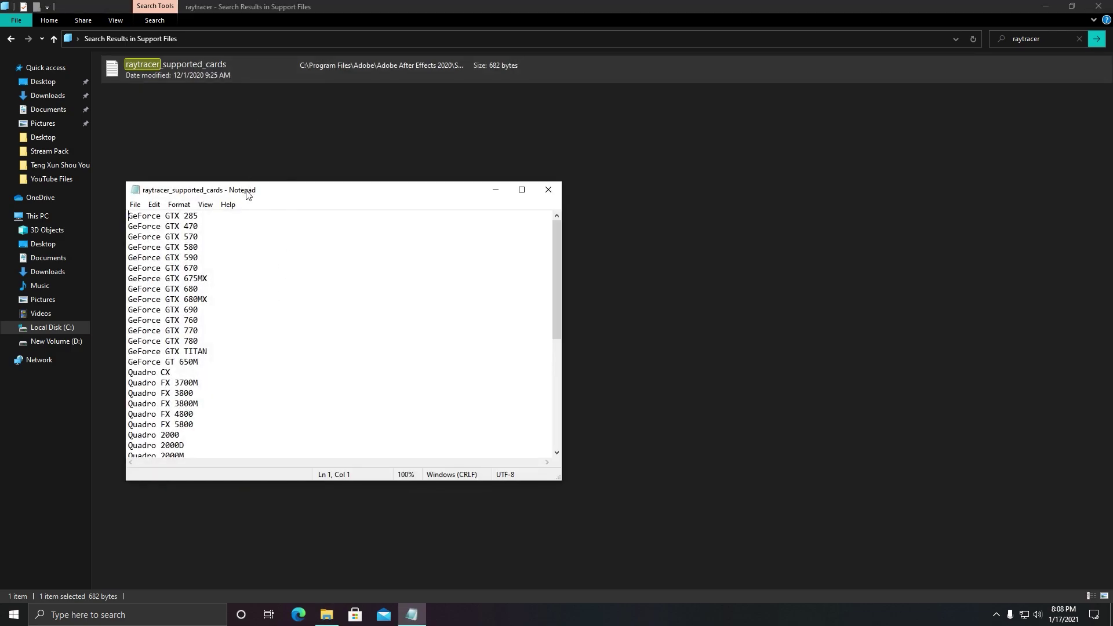
{"action": "left_click_drag", "start_coordinate": [246, 194], "coordinate": [537, 205]}
{"action": "scroll", "coordinate": [464, 356], "scroll_direction": "down", "scroll_amount": 7}
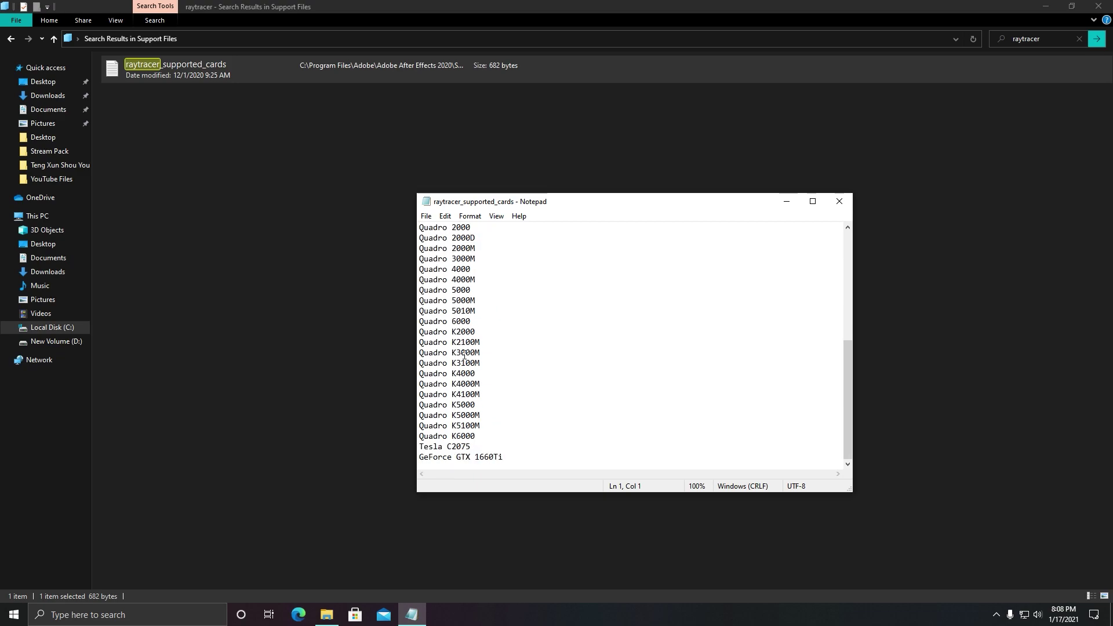
{"action": "scroll", "coordinate": [464, 356], "scroll_direction": "up", "scroll_amount": 7}
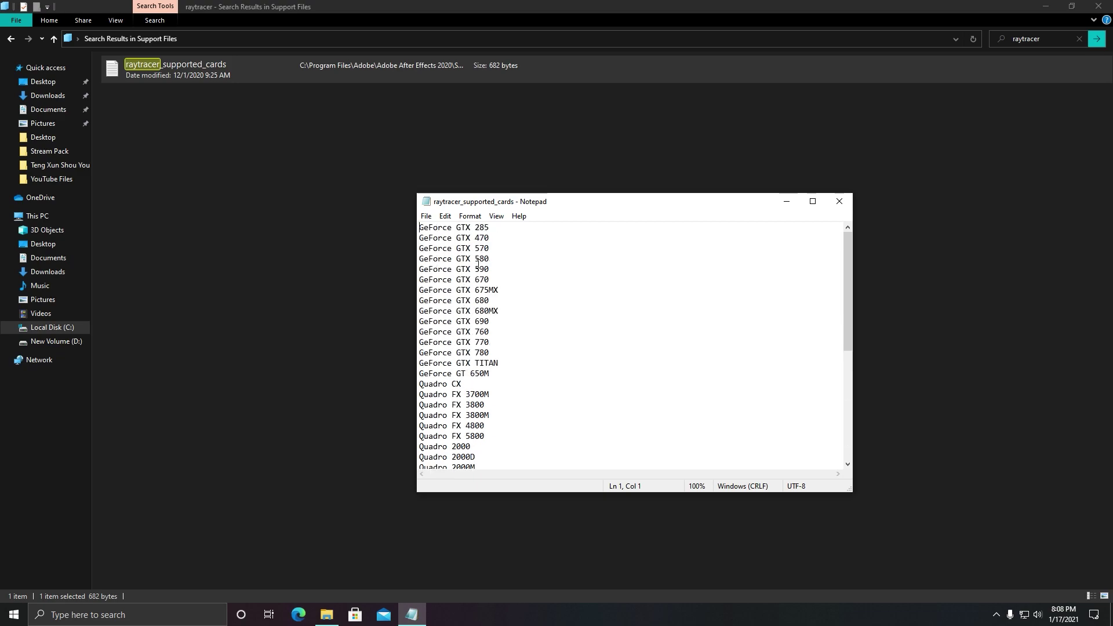
{"action": "scroll", "coordinate": [481, 379], "scroll_direction": "down", "scroll_amount": 7}
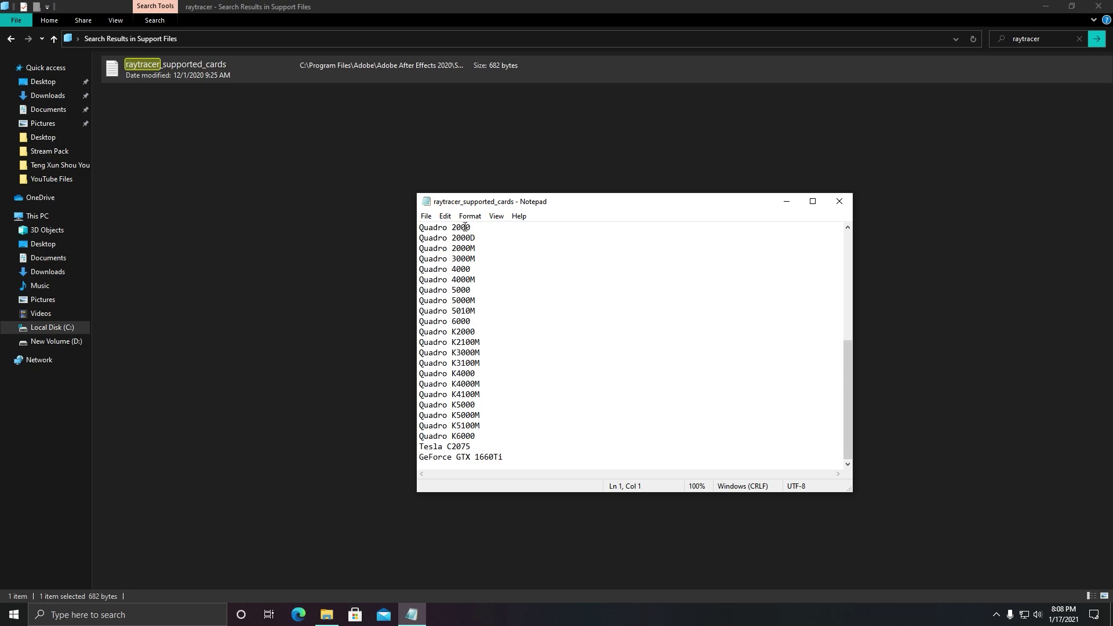
{"action": "scroll", "coordinate": [490, 423], "scroll_direction": "up", "scroll_amount": 7}
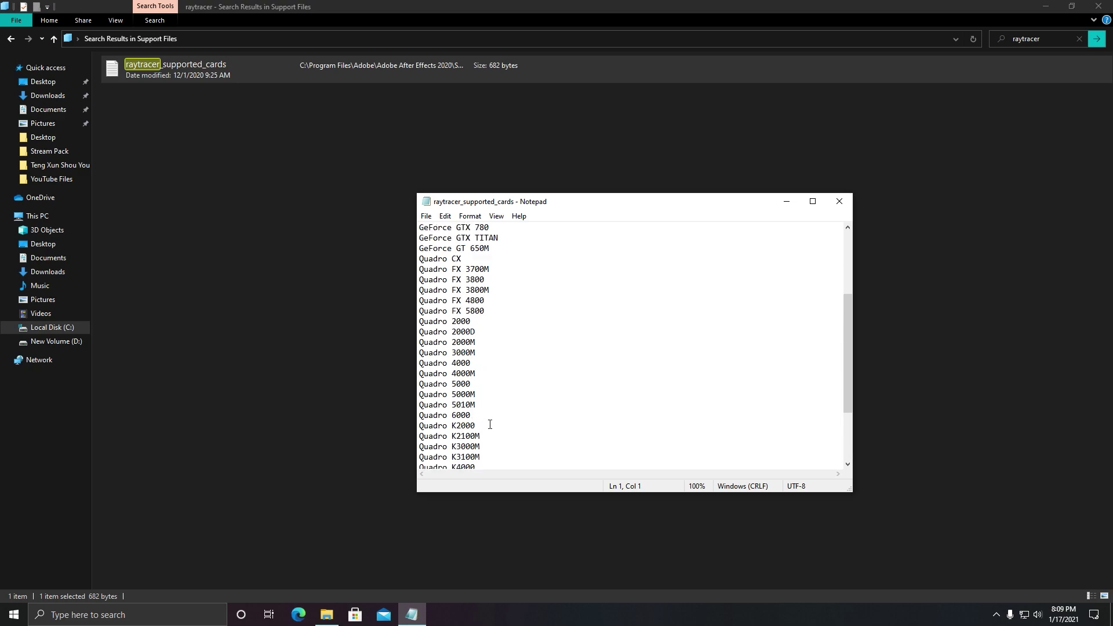
{"action": "scroll", "coordinate": [493, 313], "scroll_direction": "down", "scroll_amount": 7}
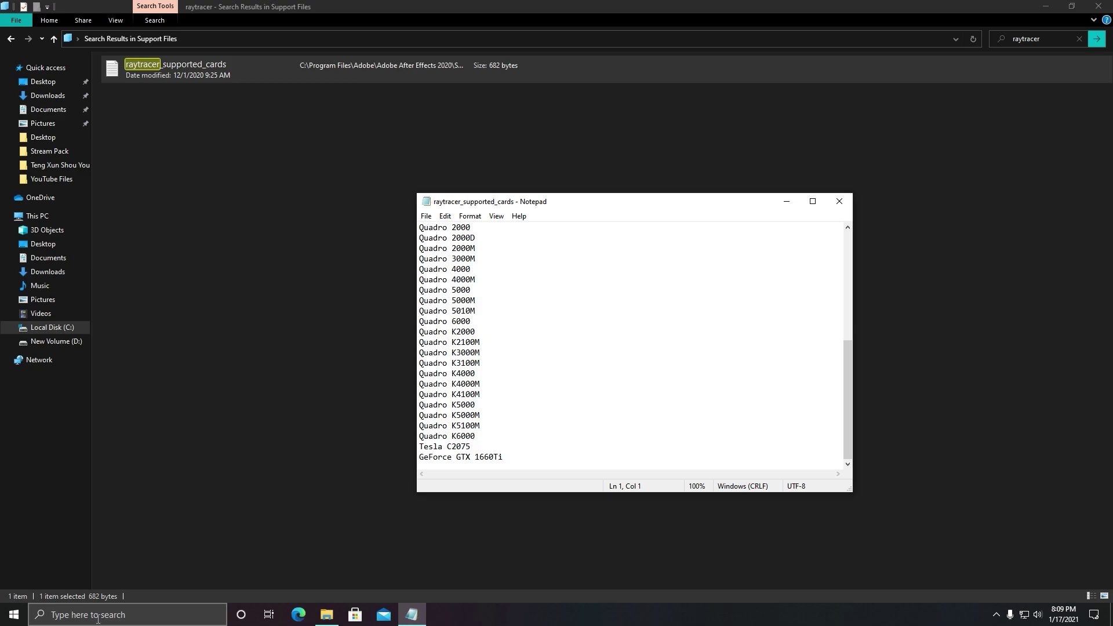
Open and dismiss the Windows search panel twice.
{"action": "left_click", "coordinate": [98, 614]}
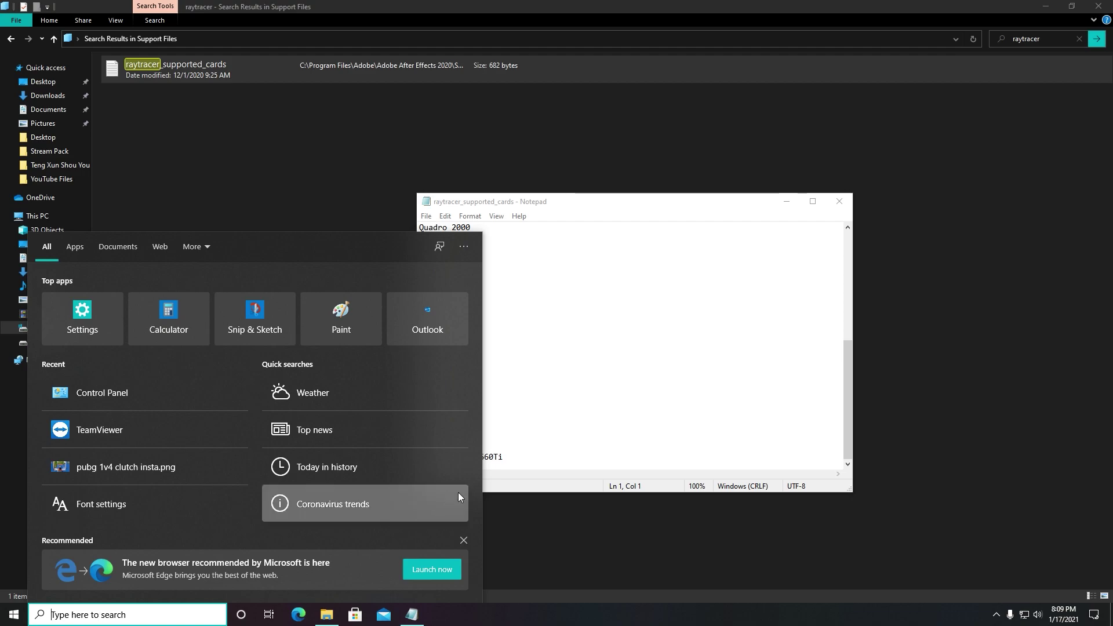
{"action": "left_click", "coordinate": [603, 516]}
{"action": "left_click", "coordinate": [111, 622]}
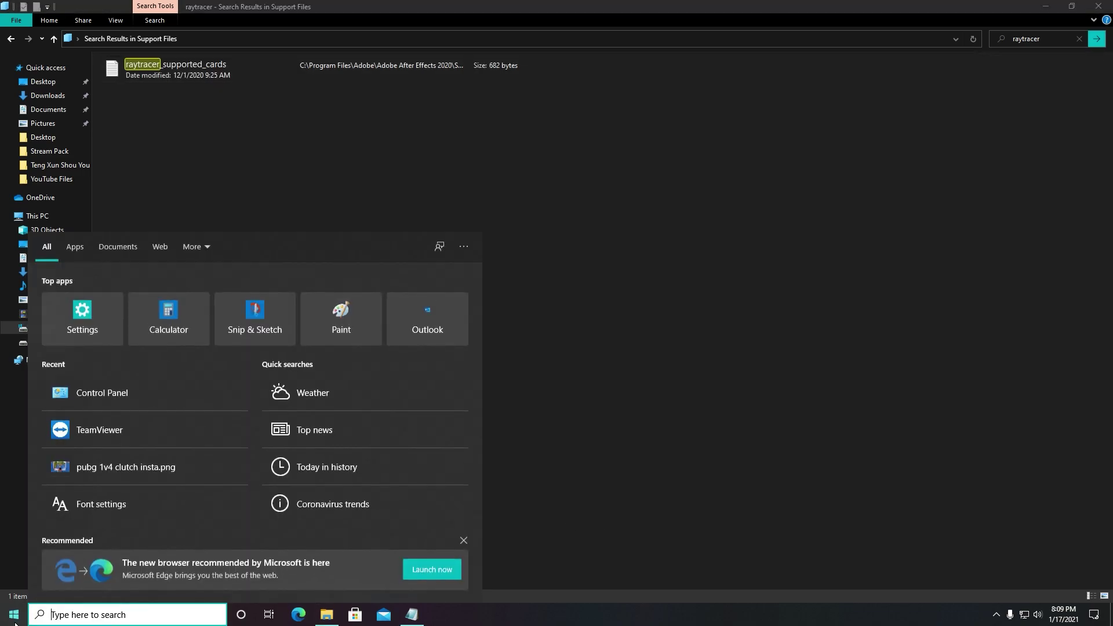
{"action": "left_click", "coordinate": [679, 603]}
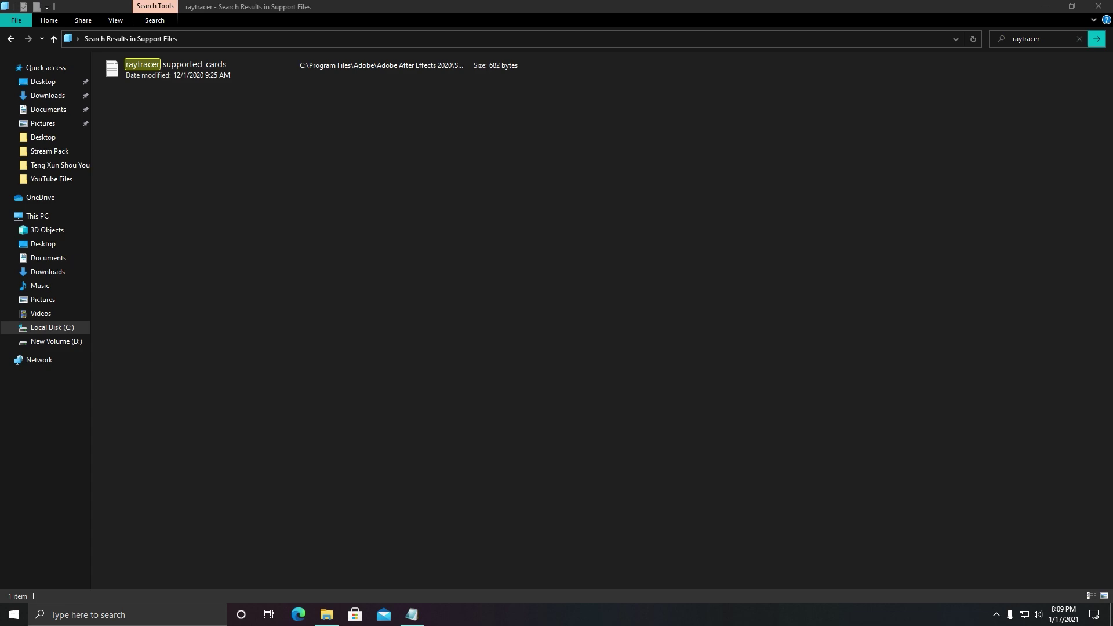
Run dxdiag to show the NVIDIA GeForce GTX 1660 Ti display device, then bring Notepad back.
{"action": "key", "text": "super+r"}
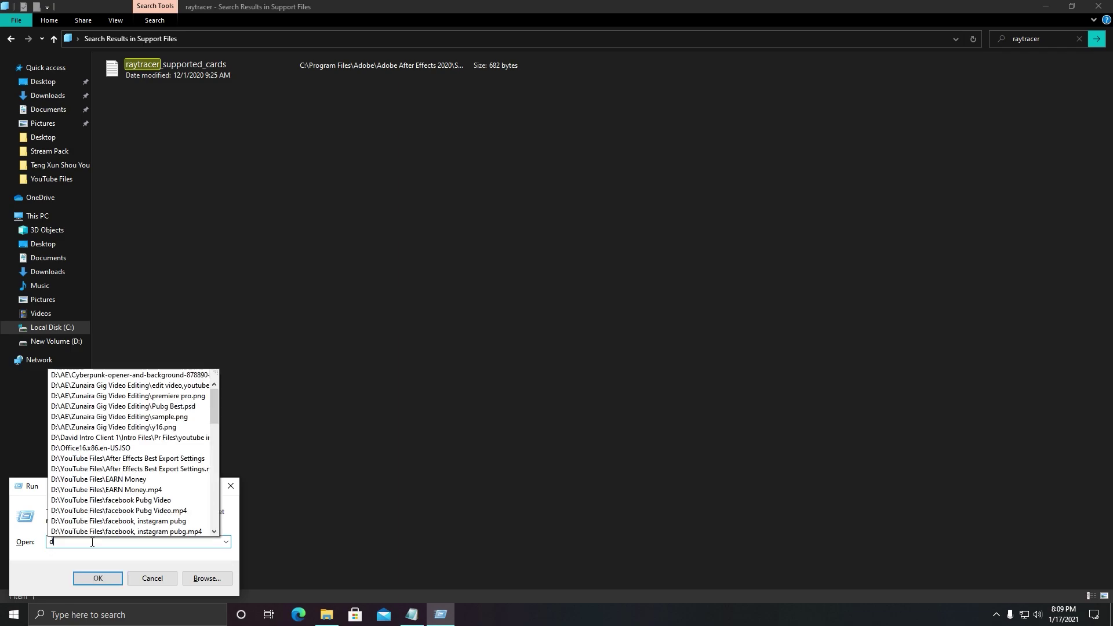
{"action": "type", "text": "xdiag"}
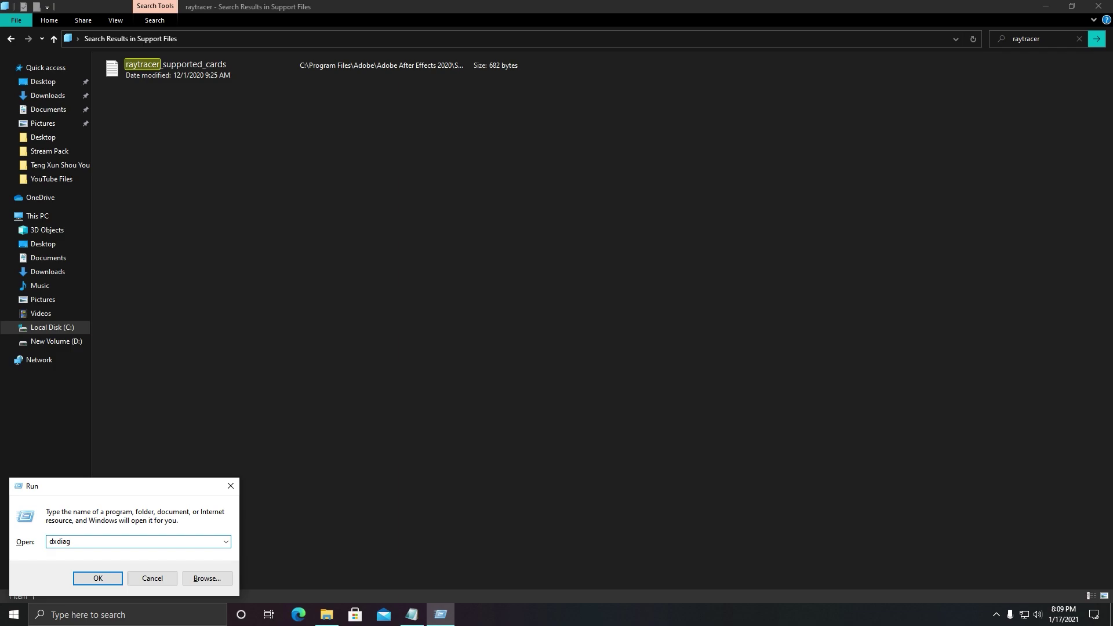
{"action": "key", "text": "Return"}
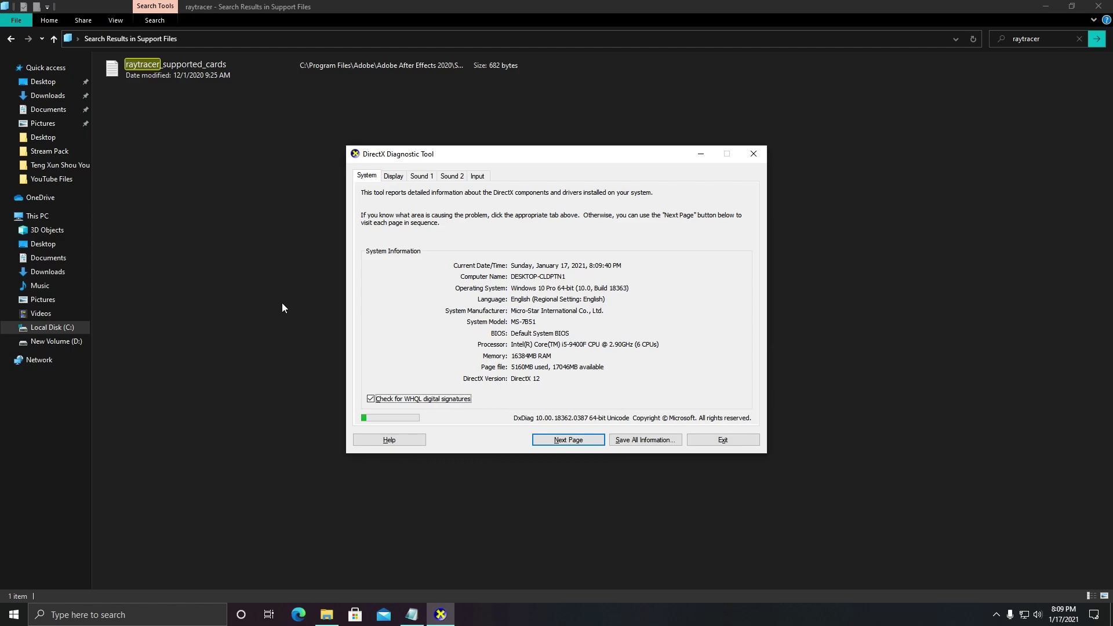
{"action": "left_click", "coordinate": [393, 177]}
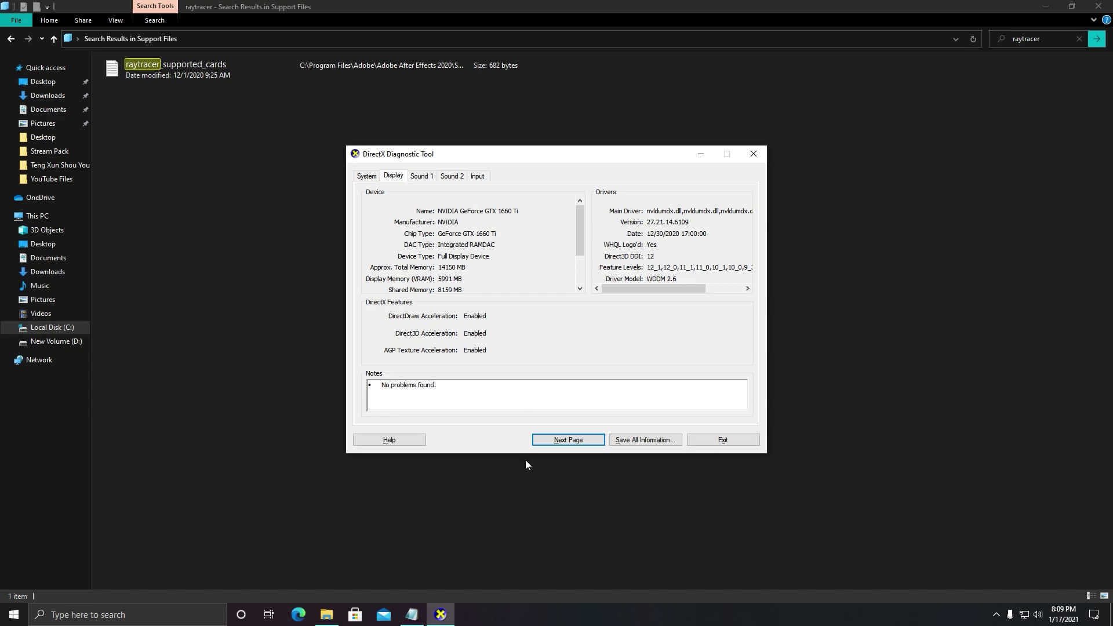
{"action": "left_click", "coordinate": [411, 615]}
Arrange DxDiag on the right and Notepad on the left, side by side.
{"action": "left_click", "coordinate": [498, 156]}
{"action": "left_click_drag", "start_coordinate": [498, 156], "coordinate": [803, 158]}
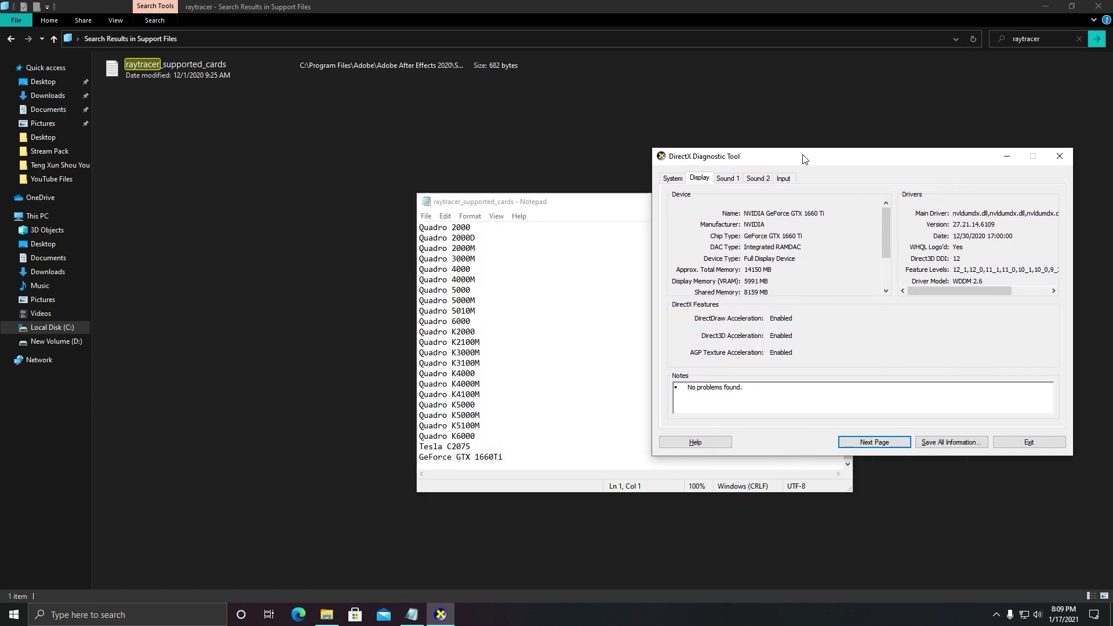
{"action": "left_click_drag", "start_coordinate": [609, 209], "coordinate": [339, 165]}
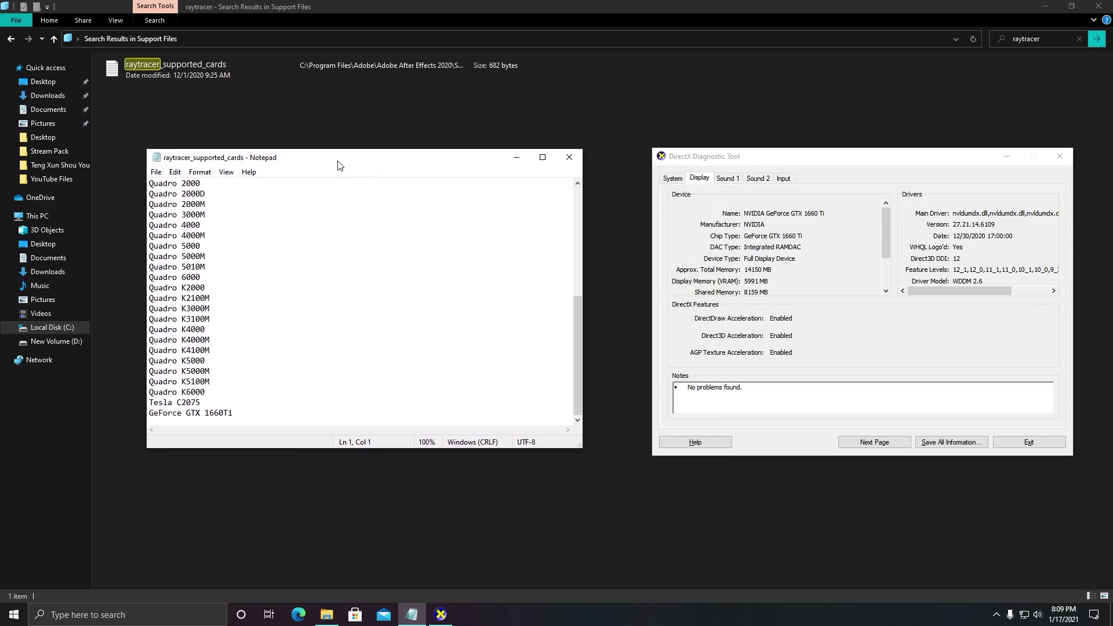
{"action": "left_click", "coordinate": [765, 244]}
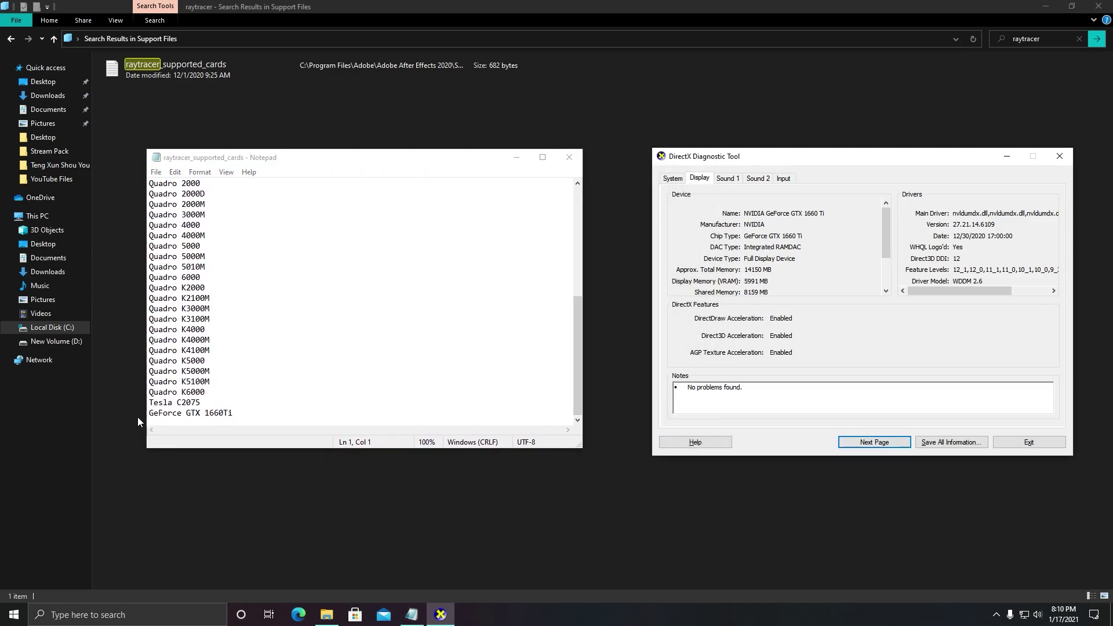
Select the last Notepad line and start retyping it as 'GeForce GTX 1660'.
{"action": "left_click_drag", "start_coordinate": [150, 414], "coordinate": [235, 413]}
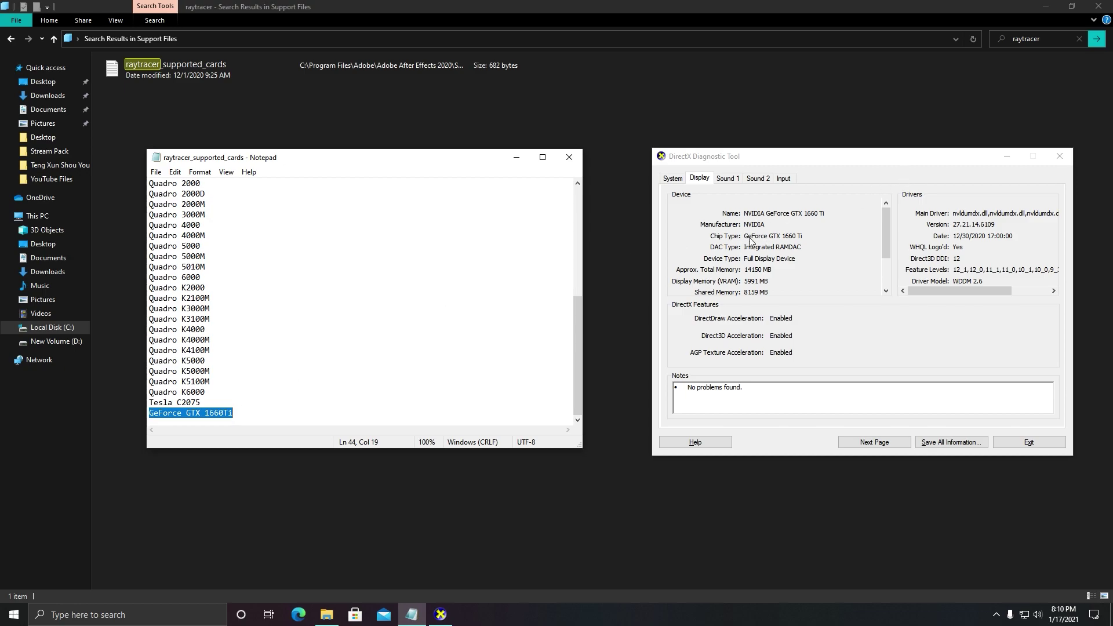
{"action": "key", "text": "Left"}
{"action": "key", "text": "Right"}
{"action": "key", "text": "Right"}
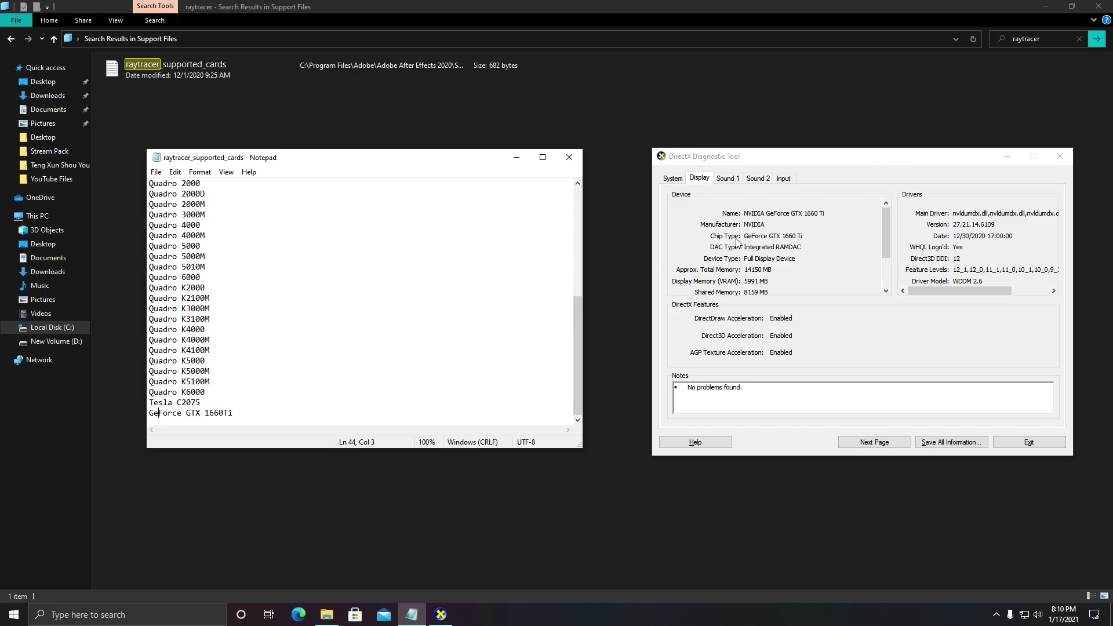
{"action": "left_click_drag", "start_coordinate": [234, 414], "coordinate": [149, 415]}
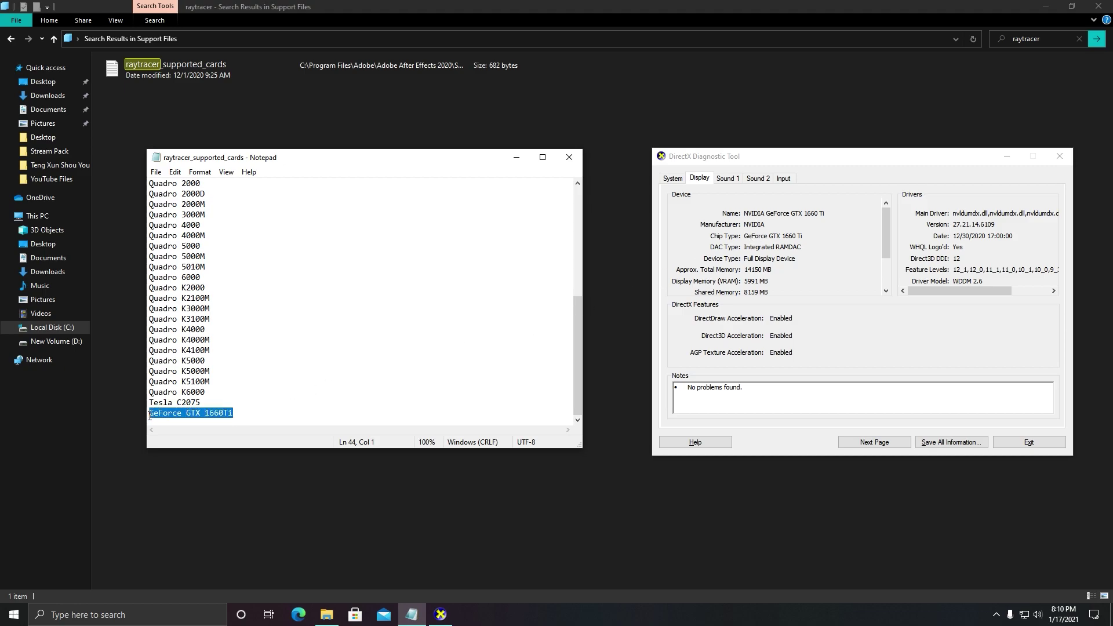
{"action": "type", "text": "GeF"}
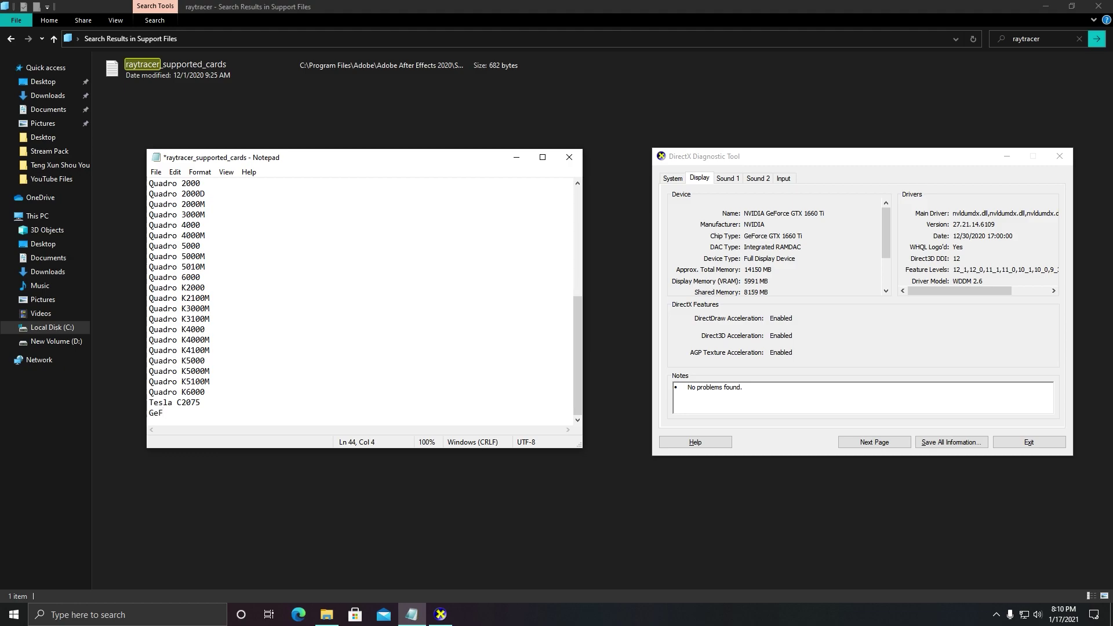
{"action": "type", "text": "orce GTX 1660 Ti"}
{"action": "left_click", "coordinate": [576, 157]}
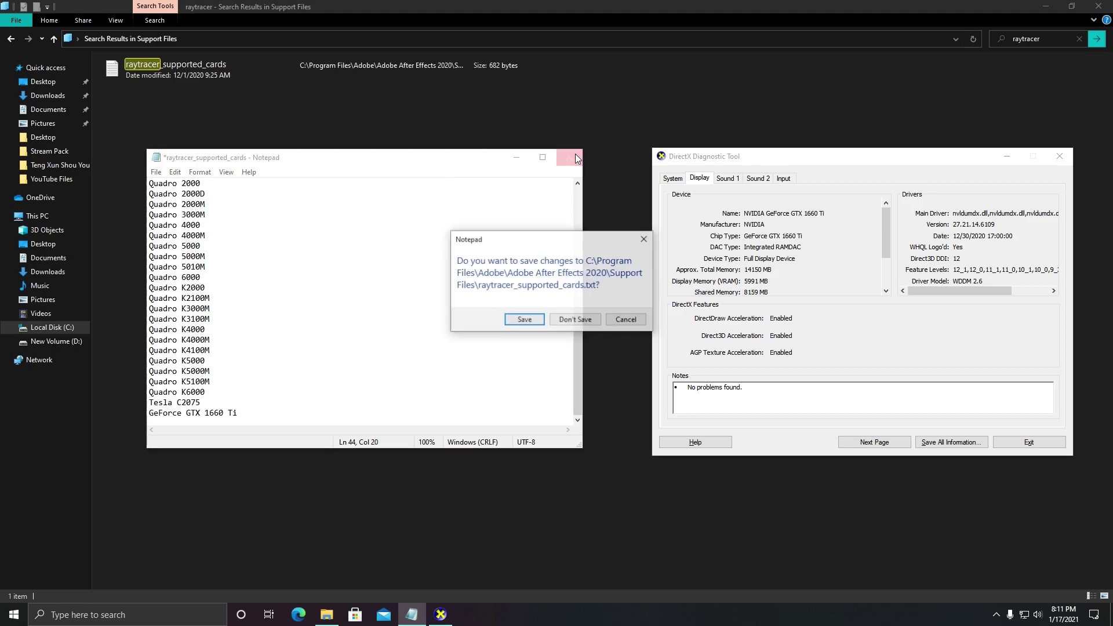
{"action": "left_click", "coordinate": [520, 324]}
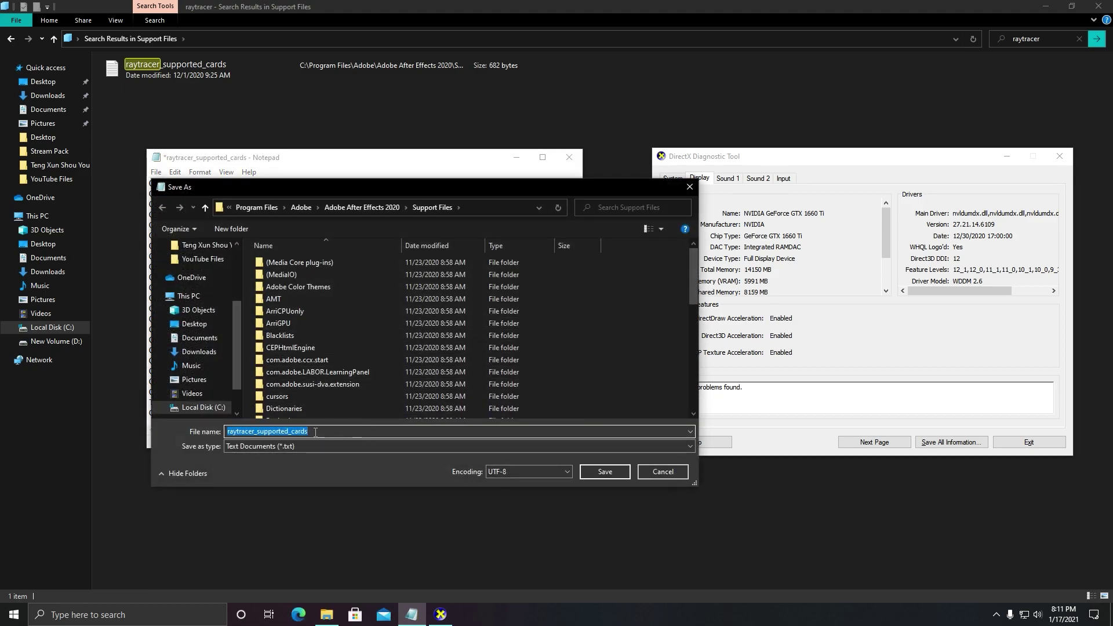
{"action": "left_click", "coordinate": [319, 434]}
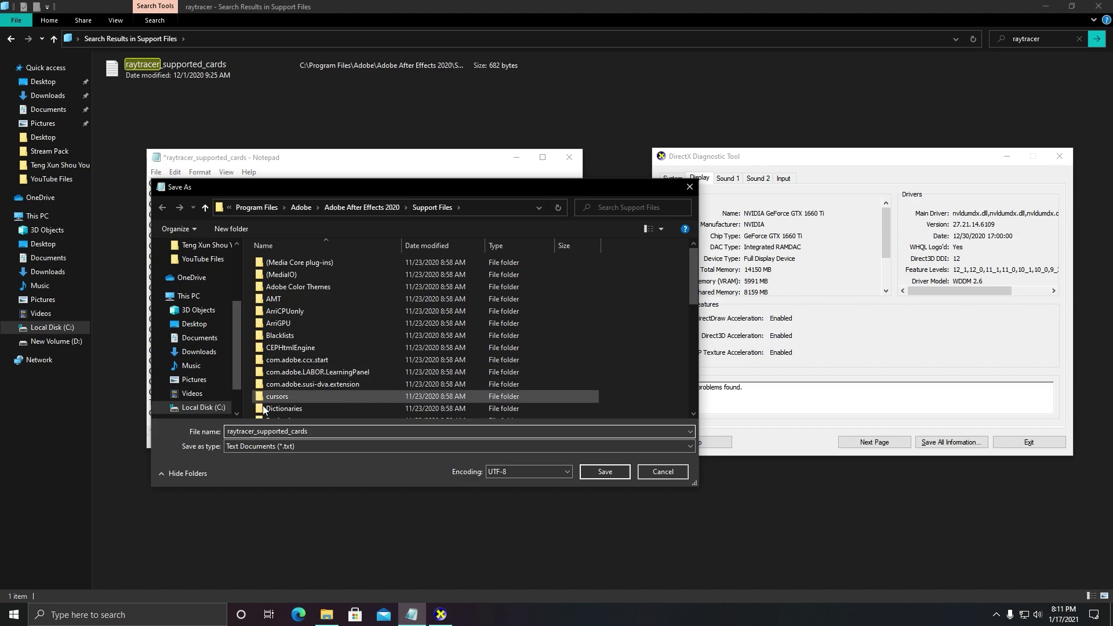
{"action": "scroll", "coordinate": [331, 324], "scroll_direction": "down", "scroll_amount": 10}
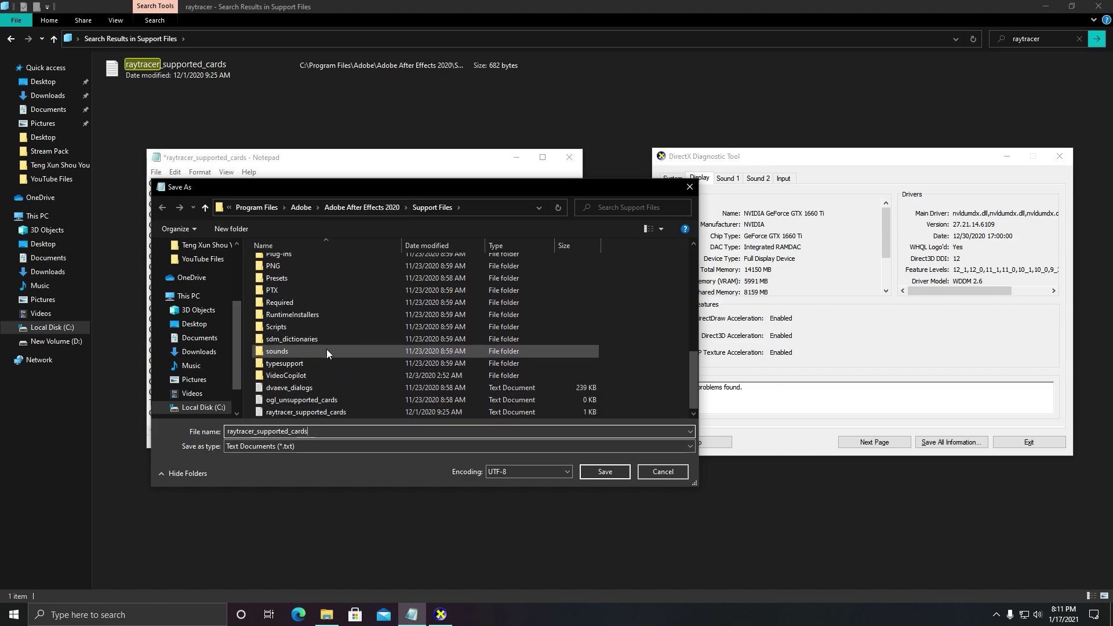
{"action": "scroll", "coordinate": [326, 349], "scroll_direction": "up", "scroll_amount": 10}
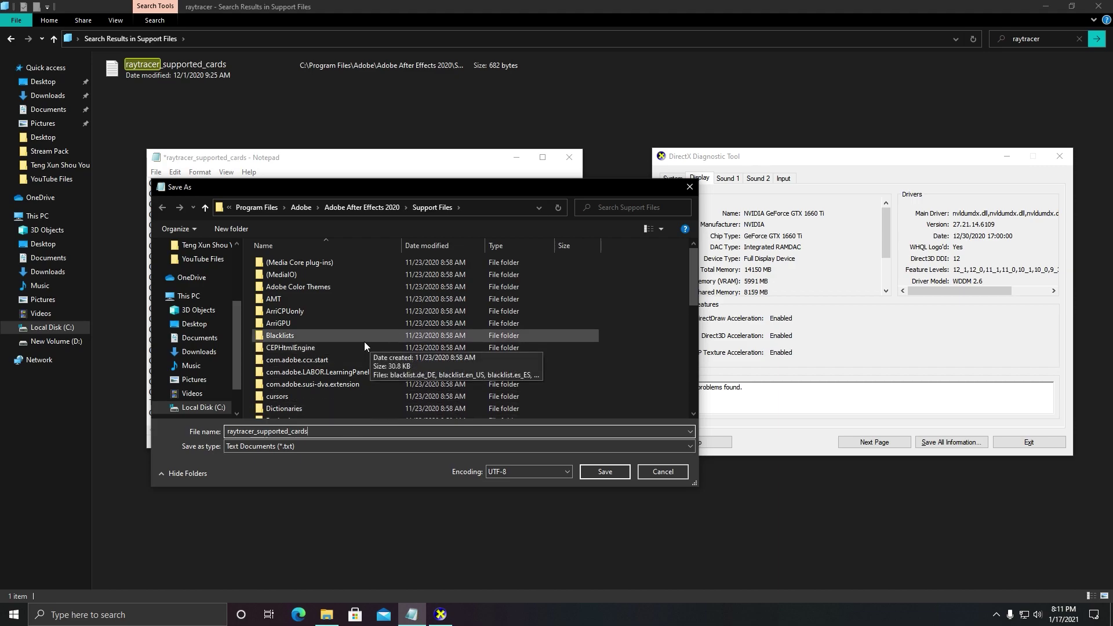
{"action": "left_click", "coordinate": [605, 473]}
{"action": "left_click", "coordinate": [583, 309]}
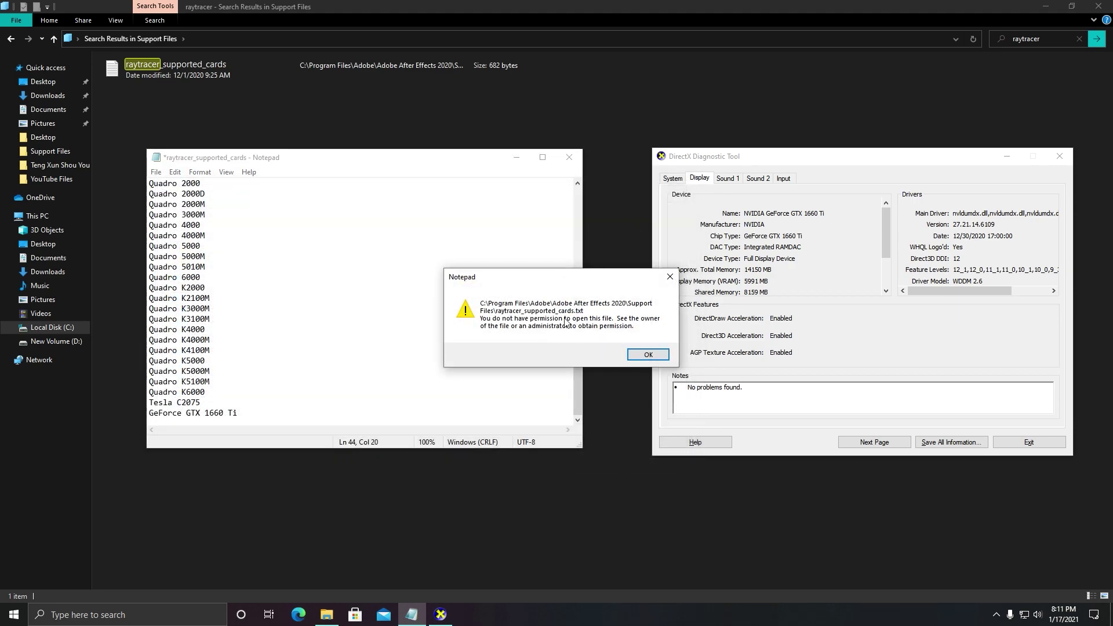
{"action": "left_click", "coordinate": [645, 357]}
Close Notepad without saving the edit to raytracer_supported_cards.
{"action": "left_click", "coordinate": [663, 473]}
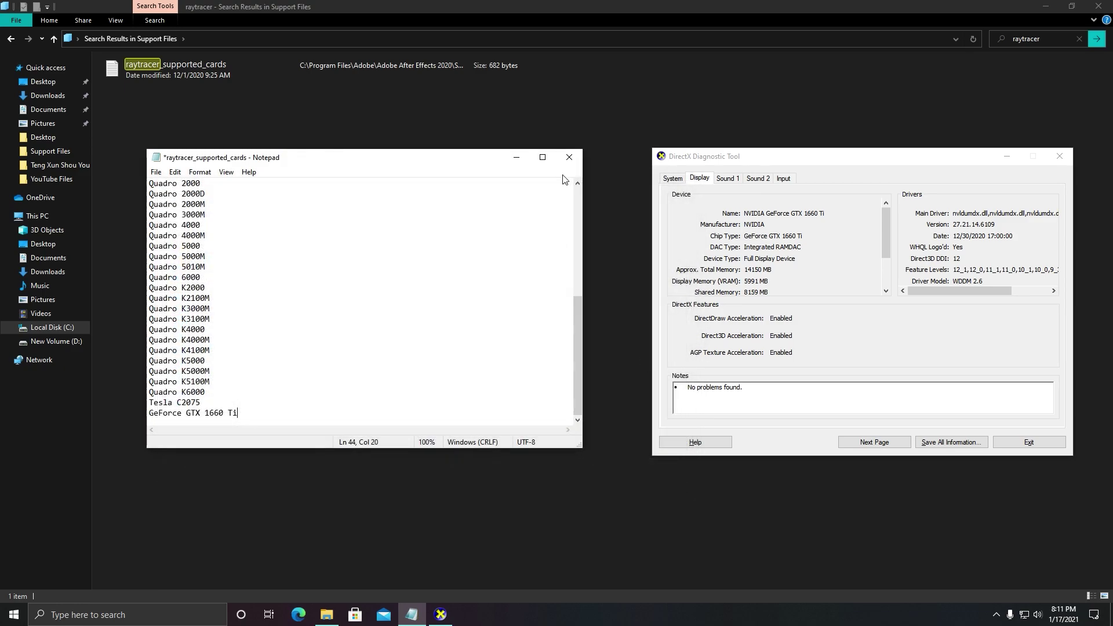
{"action": "left_click", "coordinate": [569, 157]}
{"action": "left_click", "coordinate": [633, 318]}
{"action": "left_click", "coordinate": [569, 157]}
{"action": "left_click", "coordinate": [576, 320]}
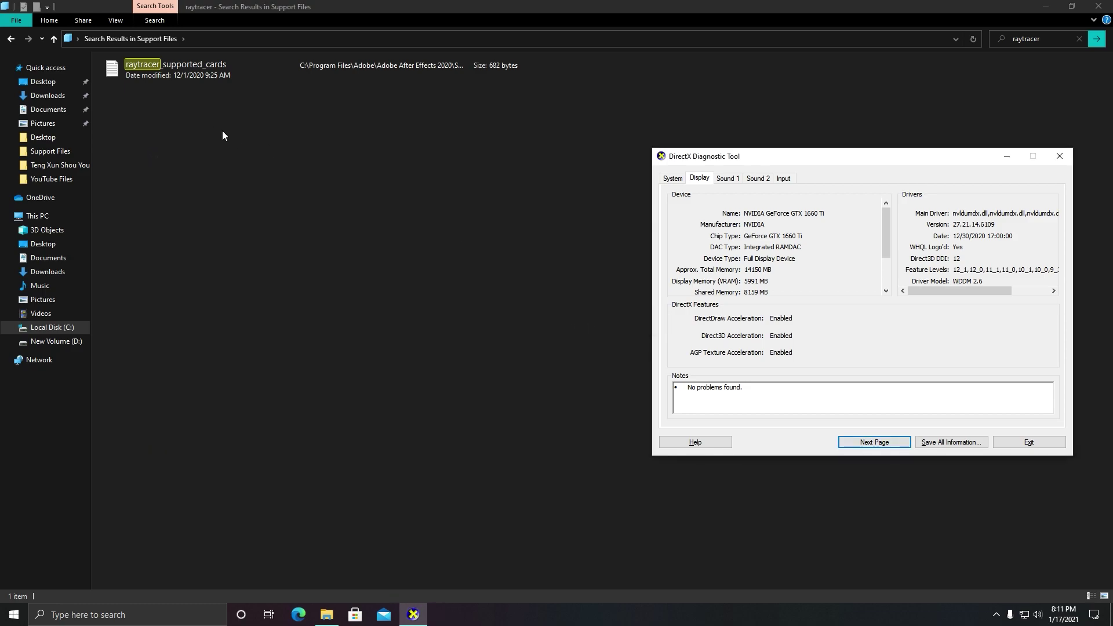
Copy raytracer_supported_cards from Support Files and paste it onto the desktop.
{"action": "left_click", "coordinate": [186, 81]}
{"action": "right_click", "coordinate": [186, 75]}
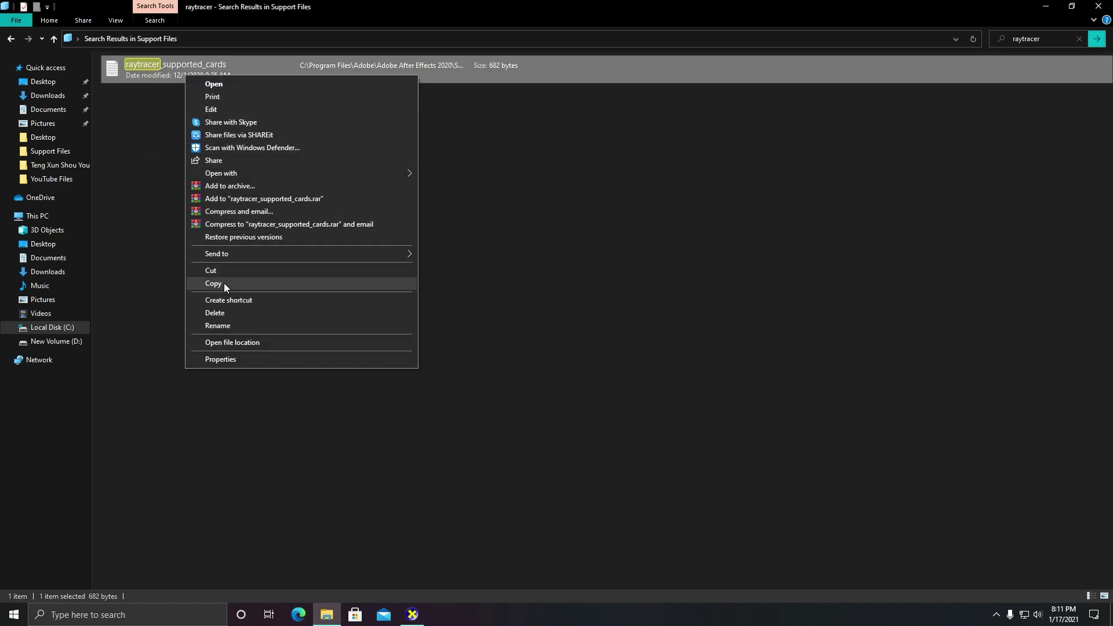
{"action": "left_click", "coordinate": [224, 283]}
{"action": "left_click", "coordinate": [1110, 614]}
{"action": "right_click", "coordinate": [600, 359]}
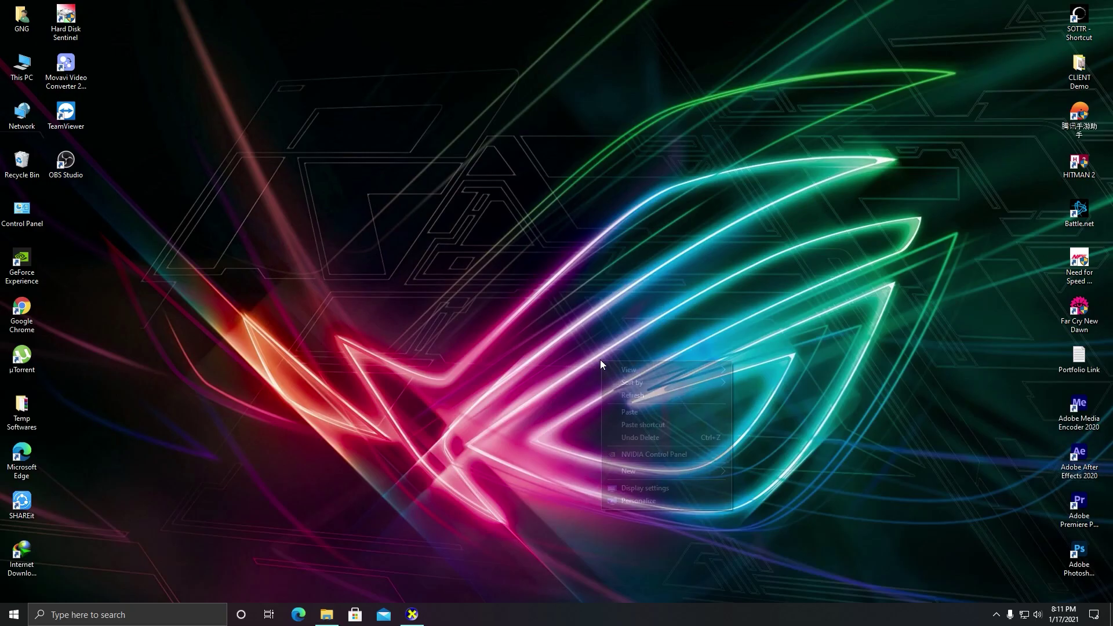
{"action": "left_click", "coordinate": [649, 412]}
Review the desktop copy in Notepad, close it, and copy the desktop file.
{"action": "double_click", "coordinate": [577, 303]}
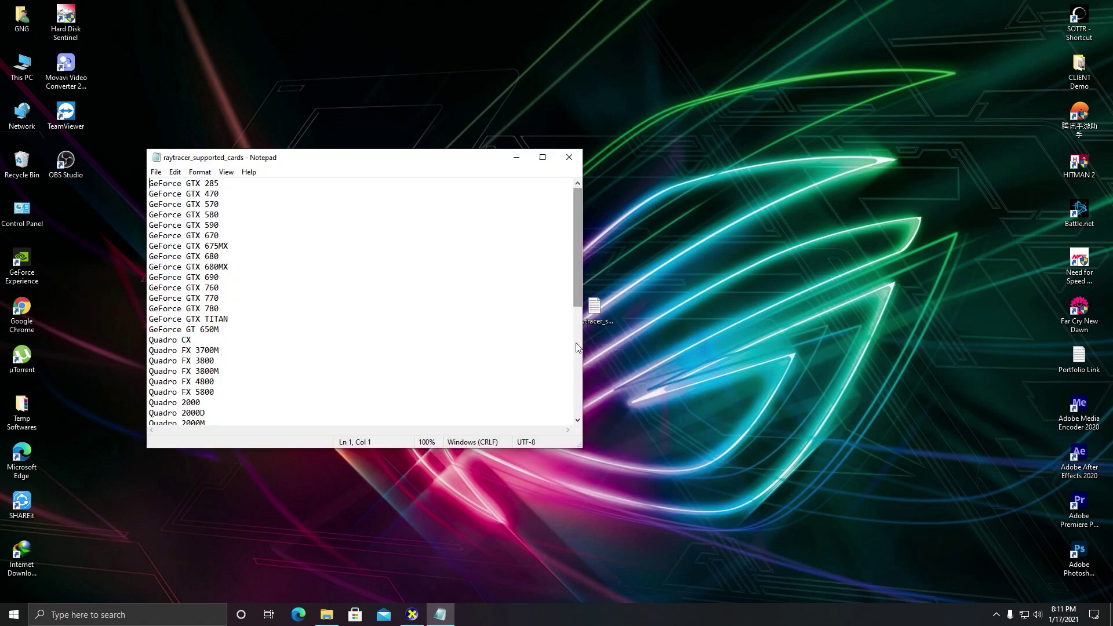
{"action": "scroll", "coordinate": [578, 347], "scroll_direction": "down", "scroll_amount": 7}
{"action": "left_click_drag", "start_coordinate": [303, 166], "coordinate": [774, 107]}
{"action": "left_click_drag", "start_coordinate": [708, 354], "coordinate": [622, 361]}
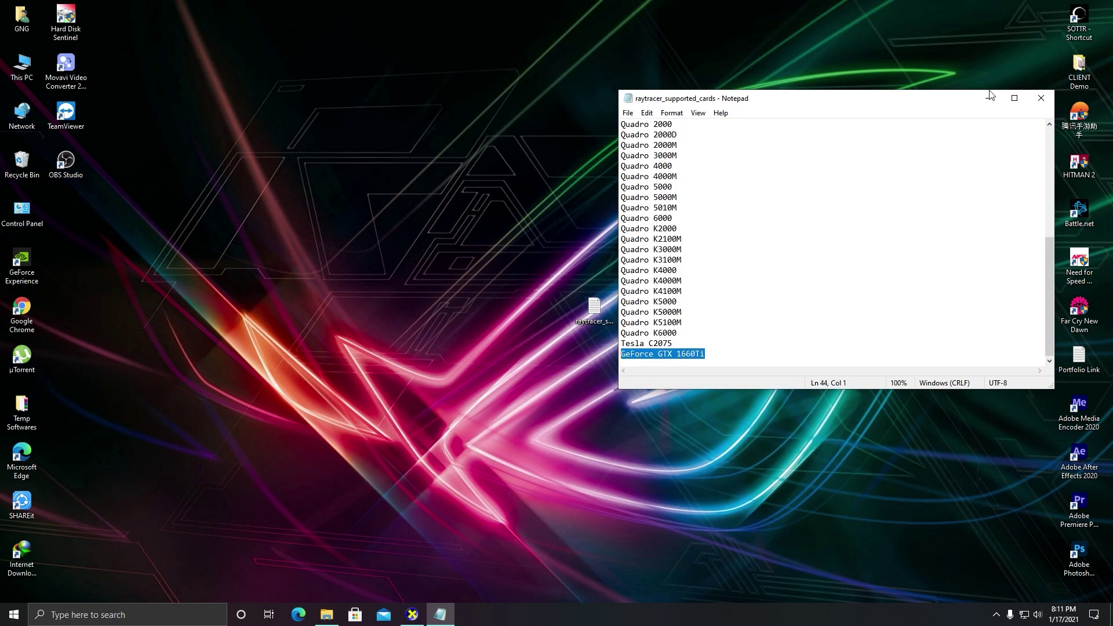
{"action": "left_click", "coordinate": [1039, 98]}
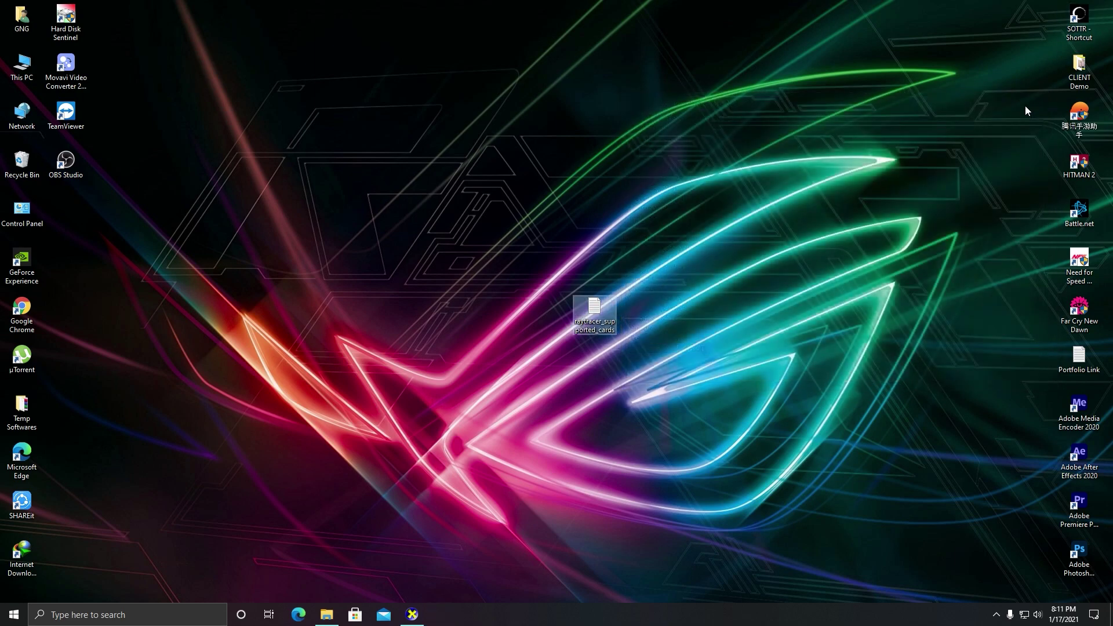
{"action": "right_click", "coordinate": [587, 321]}
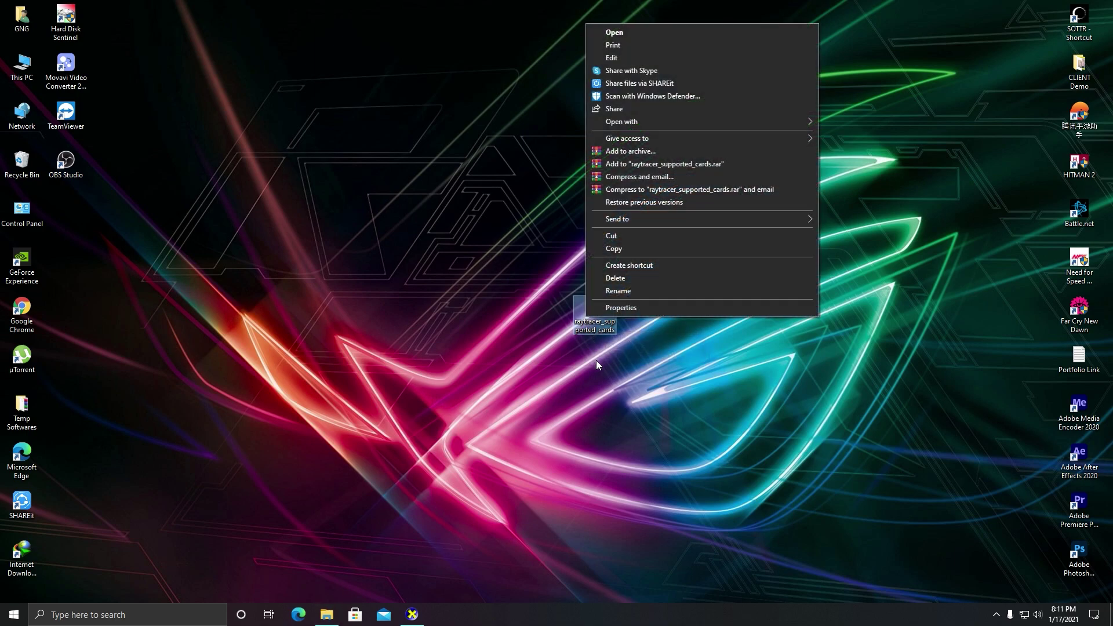
{"action": "left_click", "coordinate": [631, 250]}
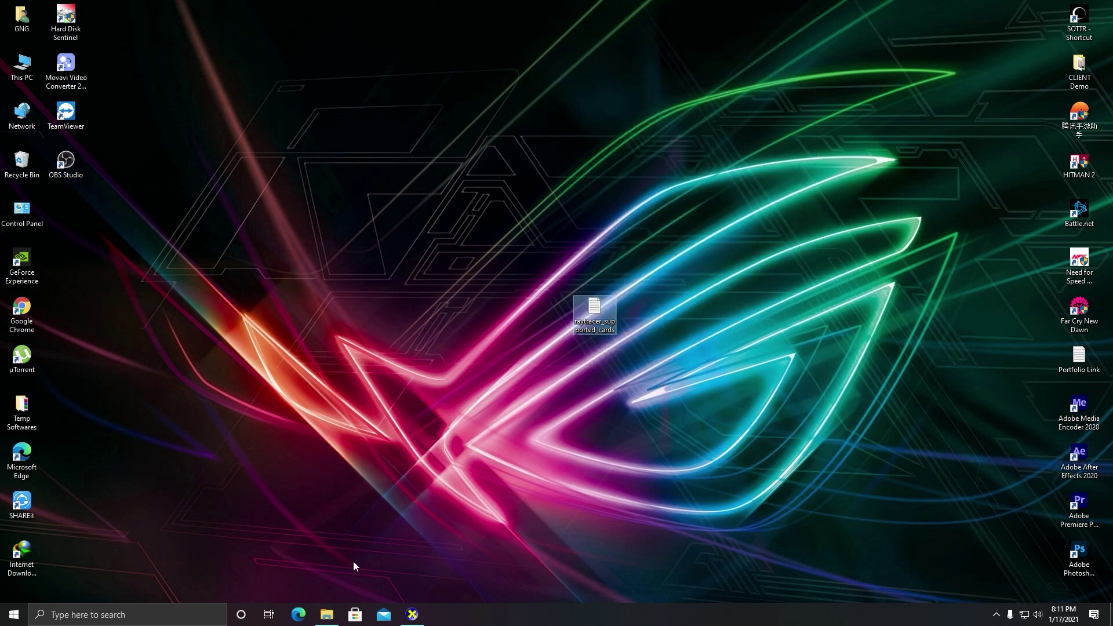
{"action": "left_click", "coordinate": [326, 614]}
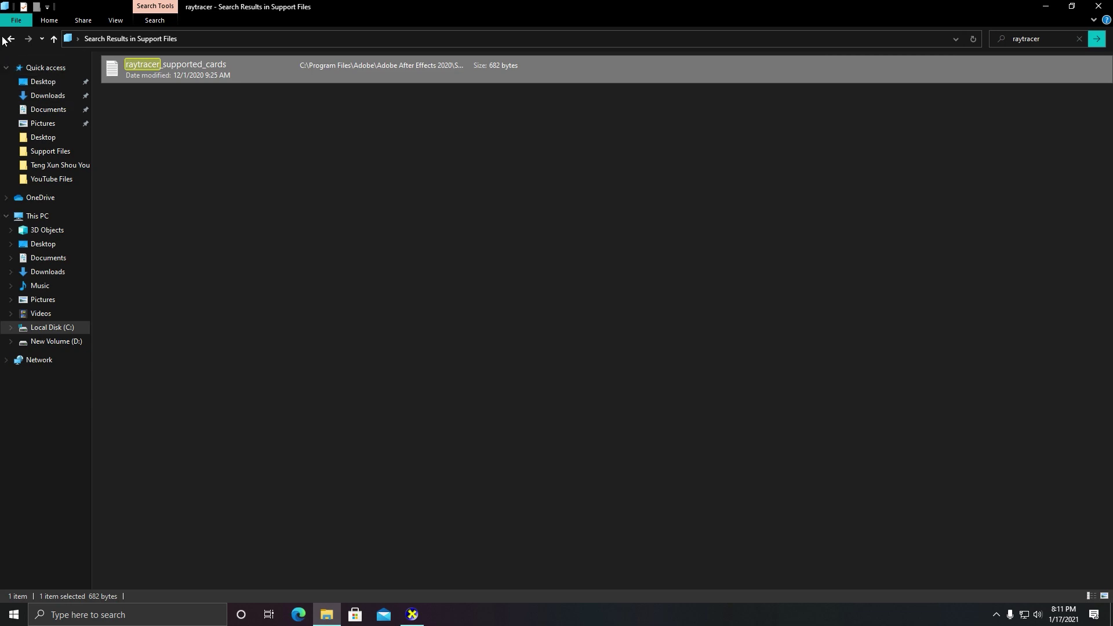
Paste the desktop copy into Support Files, replacing raytracer_supported_cards with administrator permission.
{"action": "left_click", "coordinate": [9, 39]}
{"action": "left_click", "coordinate": [955, 352]}
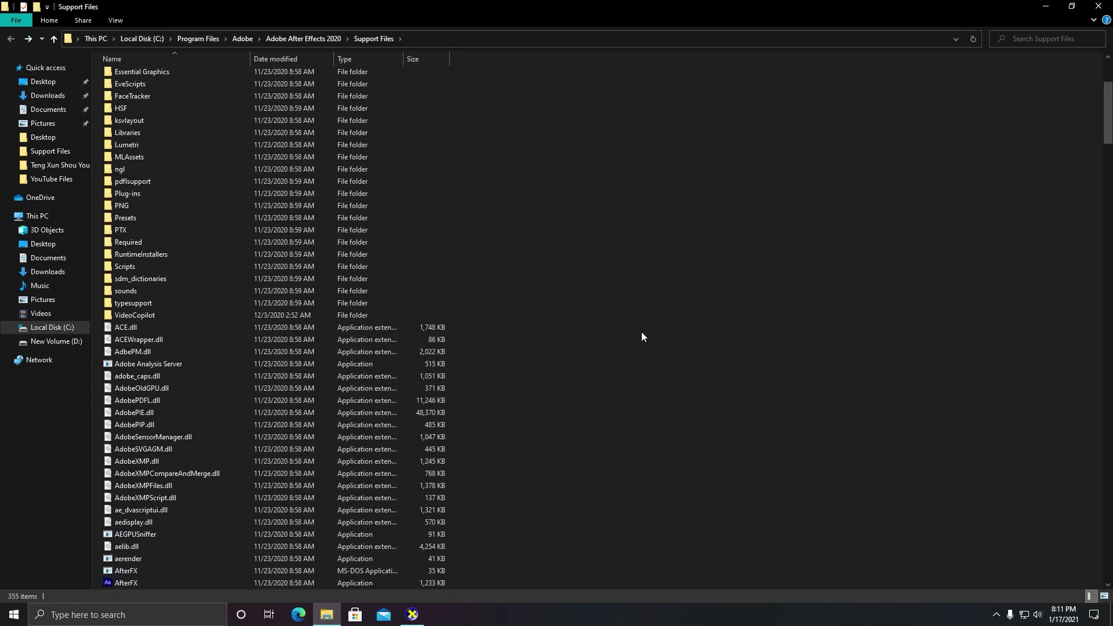
{"action": "key", "text": "ctrl+v"}
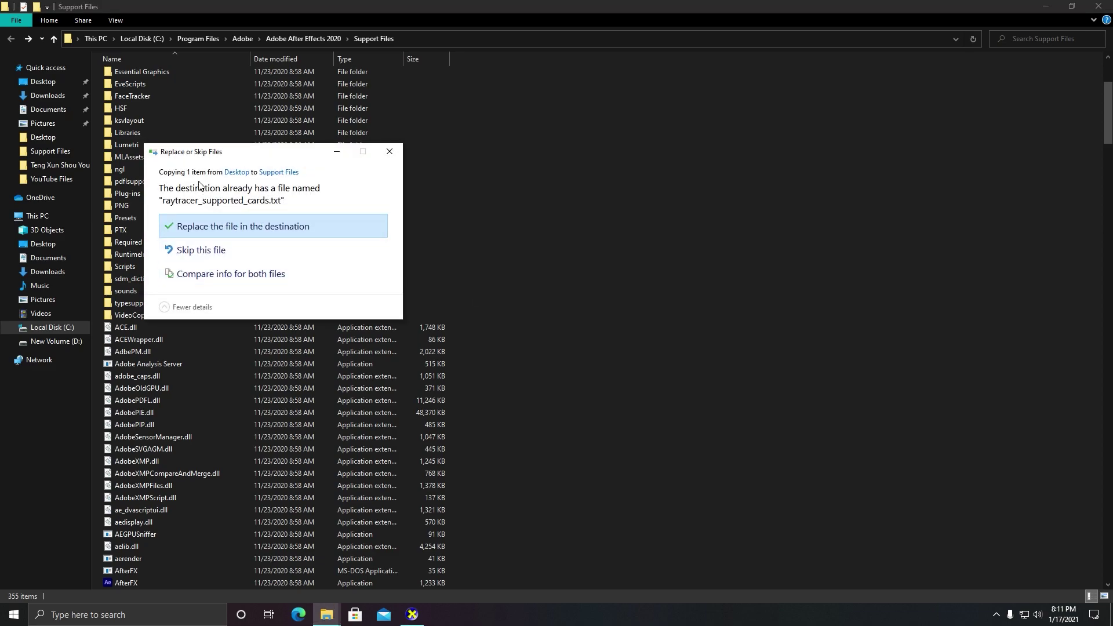
{"action": "left_click_drag", "start_coordinate": [214, 151], "coordinate": [605, 151]}
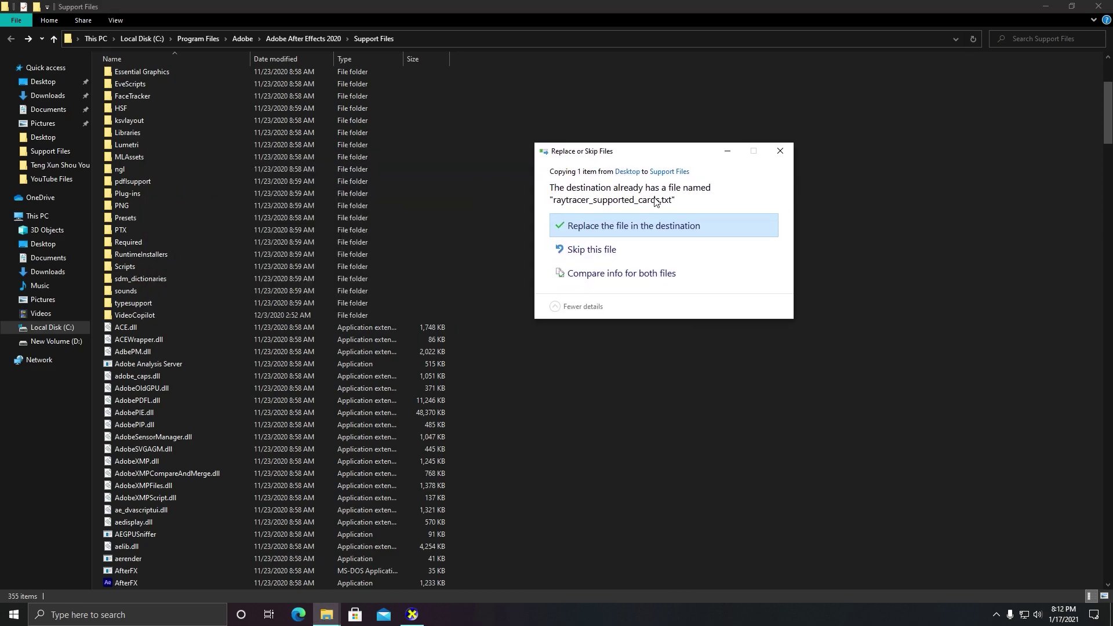
{"action": "left_click", "coordinate": [644, 228]}
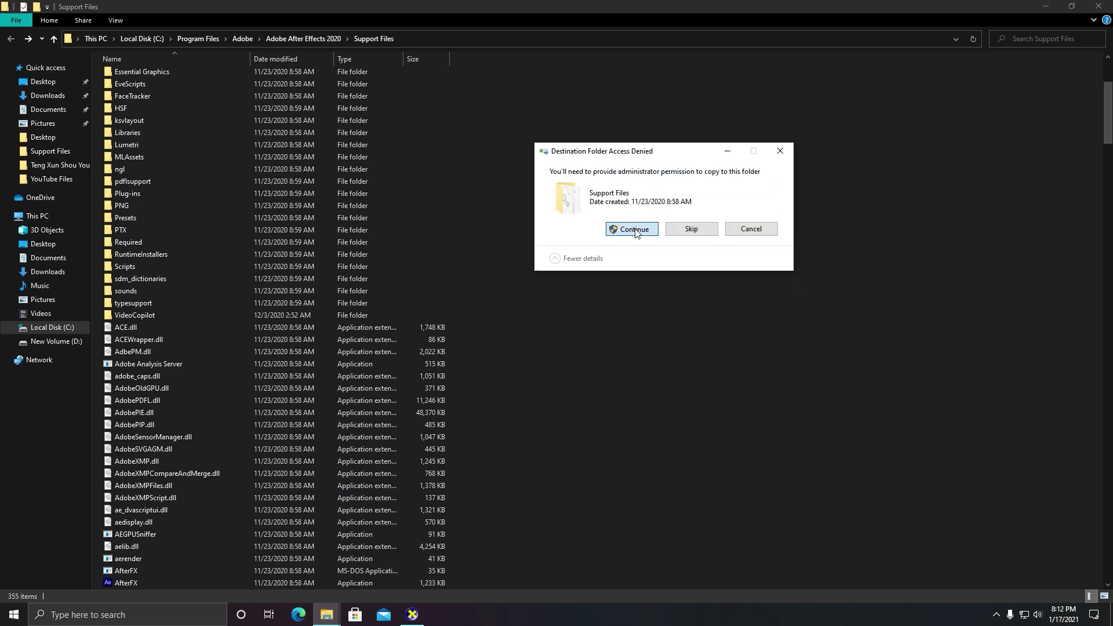
{"action": "left_click", "coordinate": [634, 229]}
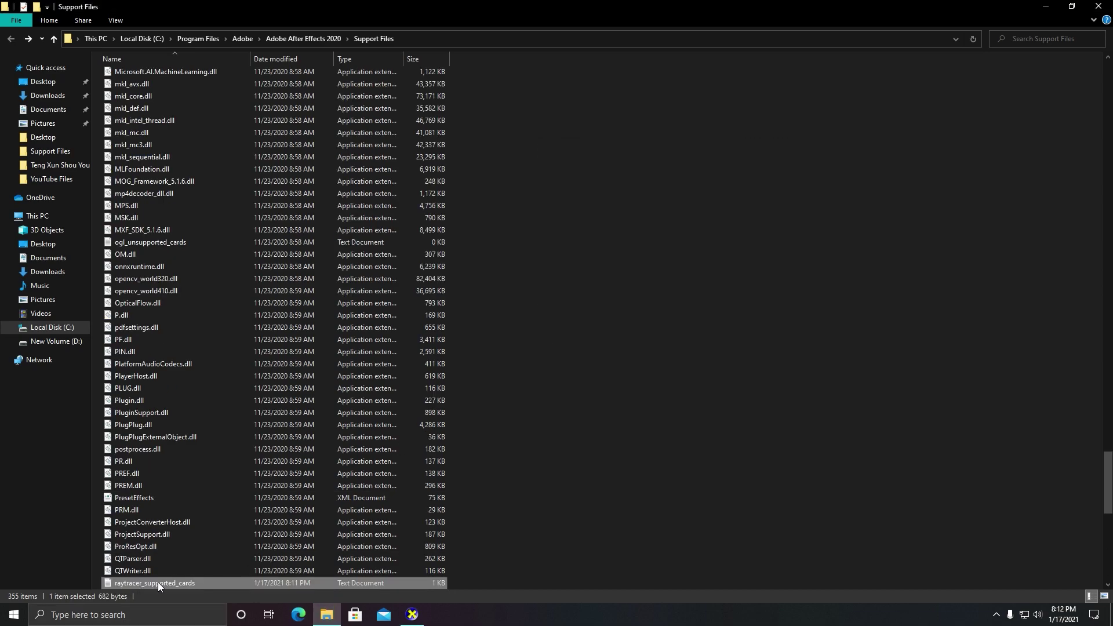
Open the replaced file in Notepad to confirm it ends with GeForce GTX 1660Ti, then close it.
{"action": "double_click", "coordinate": [155, 583]}
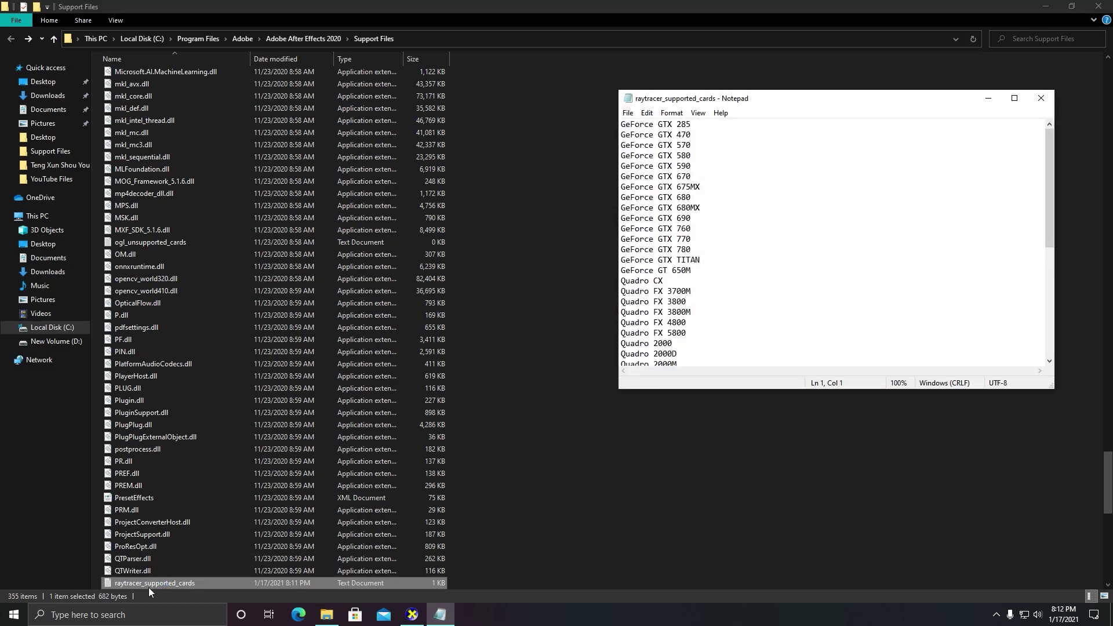
{"action": "scroll", "coordinate": [727, 225], "scroll_direction": "down", "scroll_amount": 7}
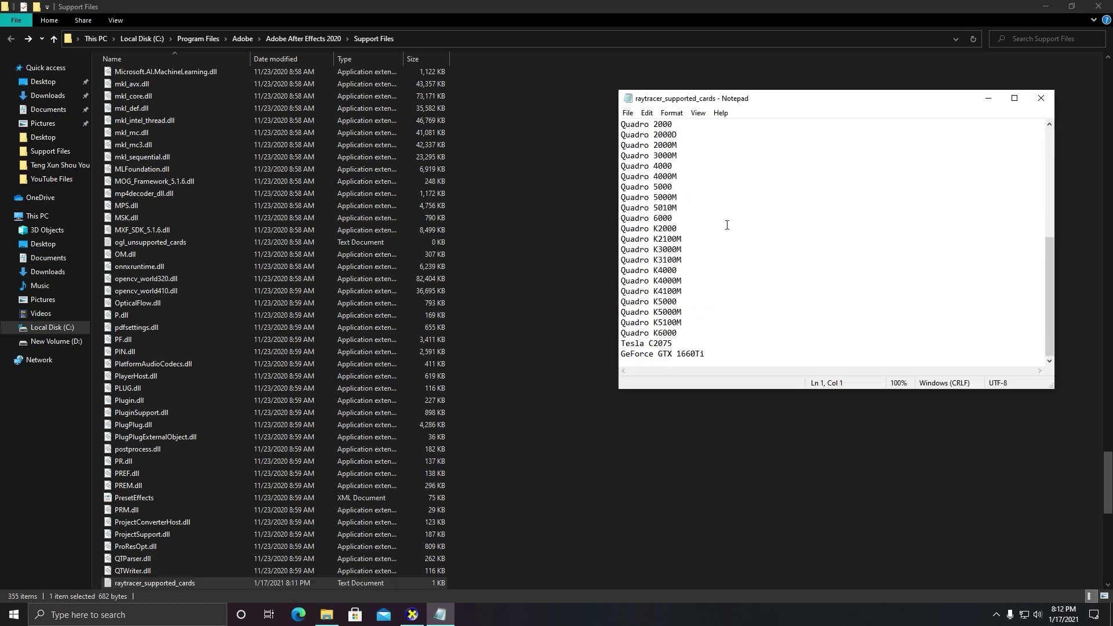
{"action": "left_click_drag", "start_coordinate": [654, 355], "coordinate": [623, 362]}
{"action": "left_click", "coordinate": [716, 355]}
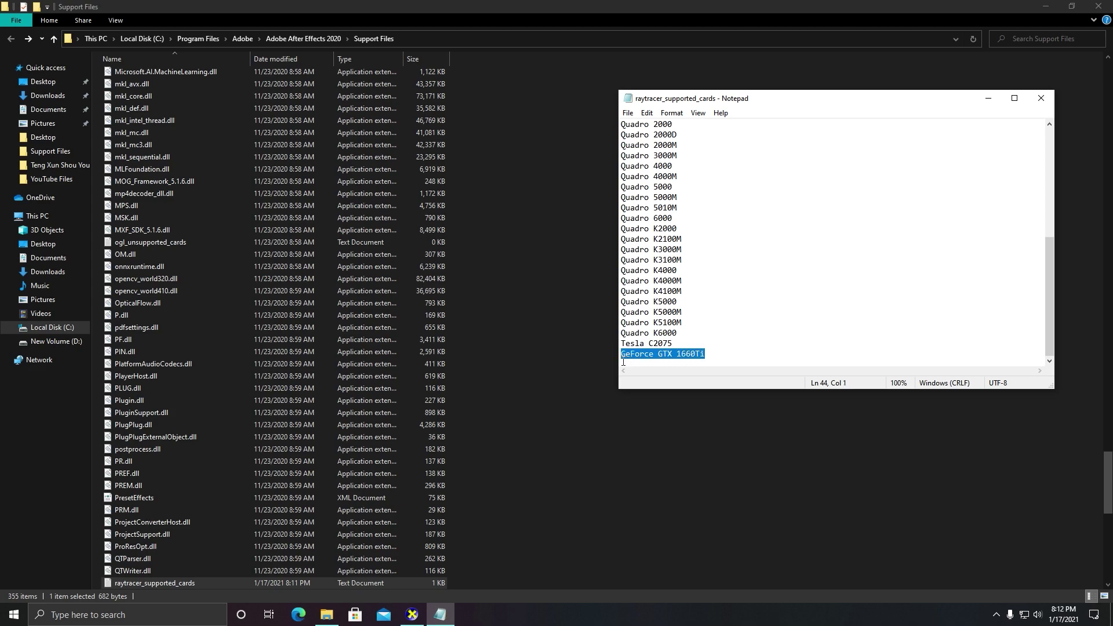
{"action": "scroll", "coordinate": [712, 346], "scroll_direction": "up", "scroll_amount": 7}
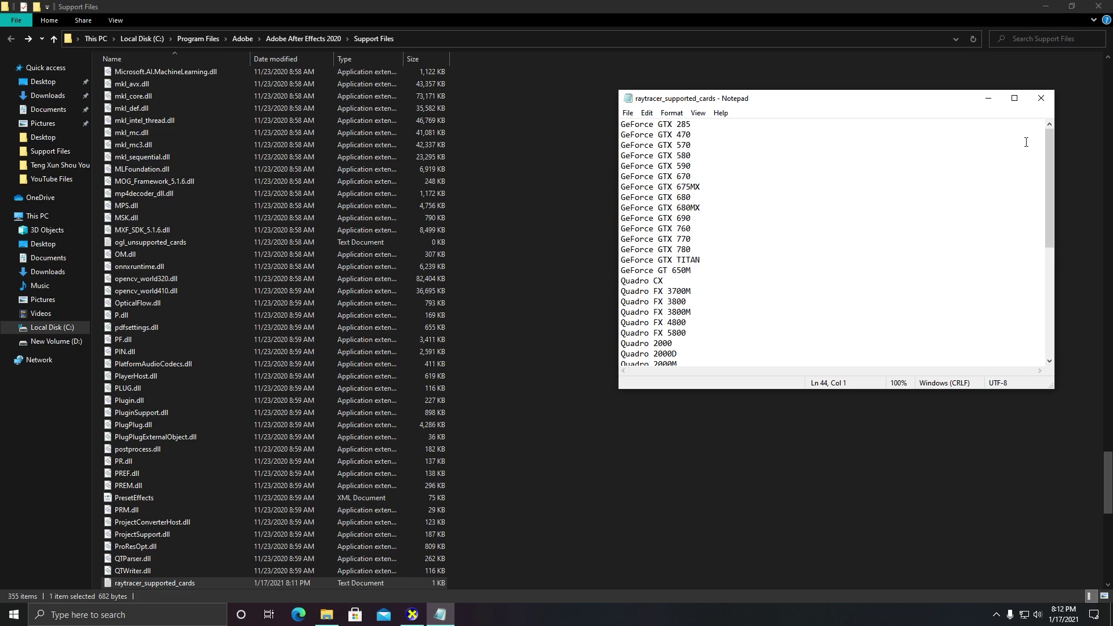
{"action": "left_click", "coordinate": [1040, 98]}
Open the desktop raytracer_supported_cards and remove the GeForce GTX 1660Ti line from the end.
{"action": "left_click", "coordinate": [1045, 6]}
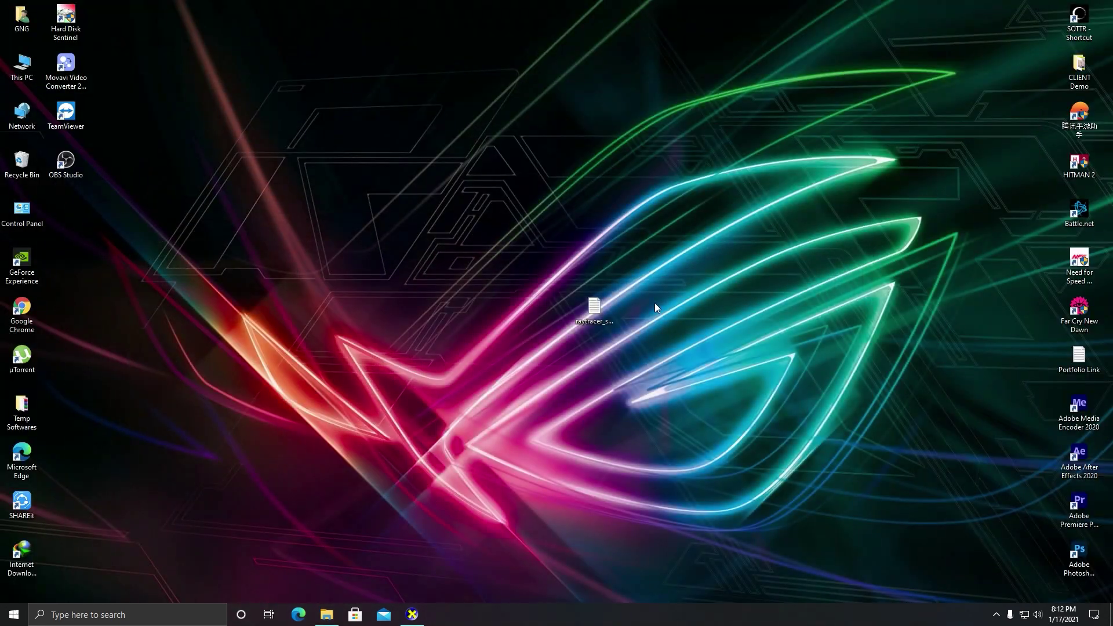
{"action": "double_click", "coordinate": [594, 309]}
{"action": "scroll", "coordinate": [693, 344], "scroll_direction": "down", "scroll_amount": 10}
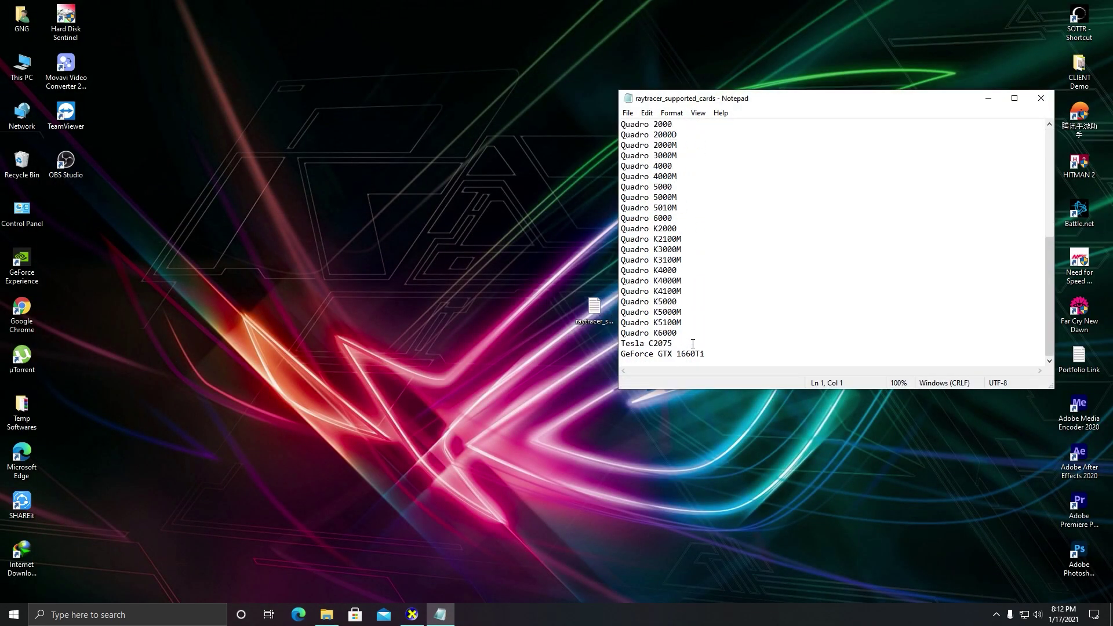
{"action": "double_click", "coordinate": [693, 349]}
{"action": "double_click", "coordinate": [693, 350]}
{"action": "double_click", "coordinate": [693, 350]}
{"action": "left_click_drag", "start_coordinate": [705, 353], "coordinate": [620, 355]}
{"action": "key", "text": "ctrl+c"}
{"action": "key", "text": "BackSpace"}
{"action": "key", "text": "BackSpace"}
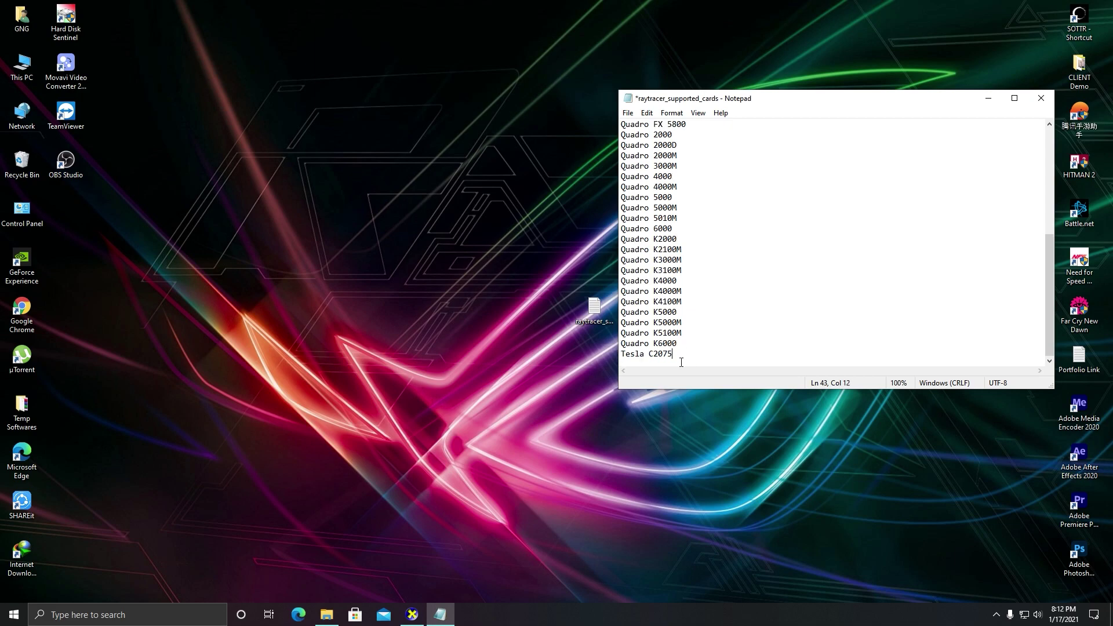
Paste GeForce GTX 1660Ti on a new line after GeForce GTX TITAN and save the file.
{"action": "scroll", "coordinate": [688, 354], "scroll_direction": "up", "scroll_amount": 7}
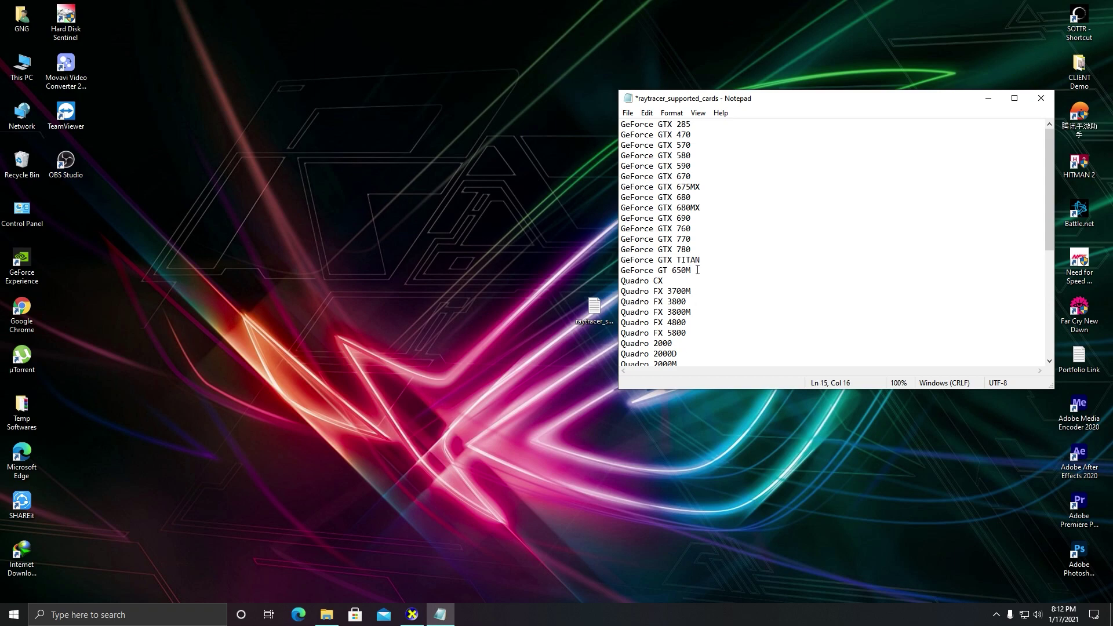
{"action": "key", "text": "End"}
{"action": "key", "text": "Return"}
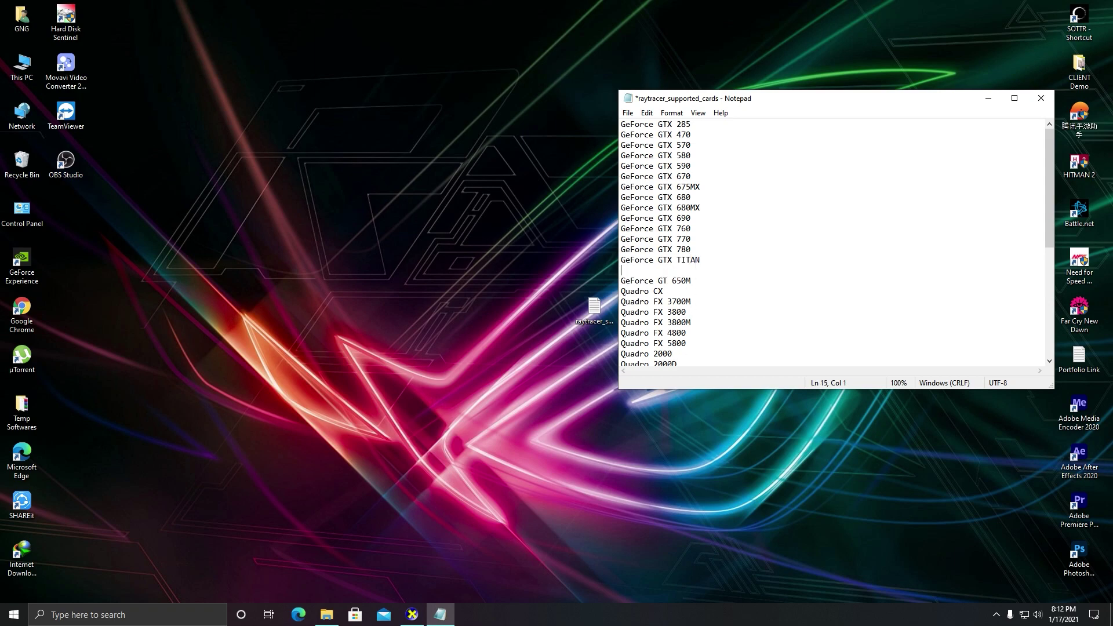
{"action": "key", "text": "ctrl+v"}
{"action": "left_click_drag", "start_coordinate": [708, 267], "coordinate": [619, 270]}
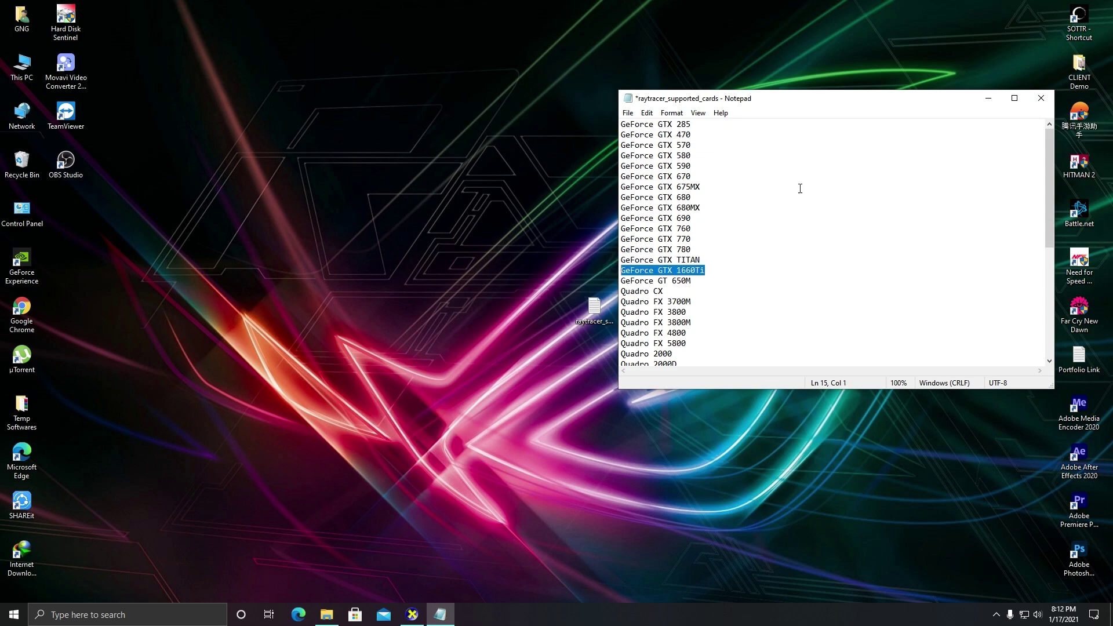
{"action": "left_click", "coordinate": [1041, 98]}
{"action": "left_click", "coordinate": [524, 314]}
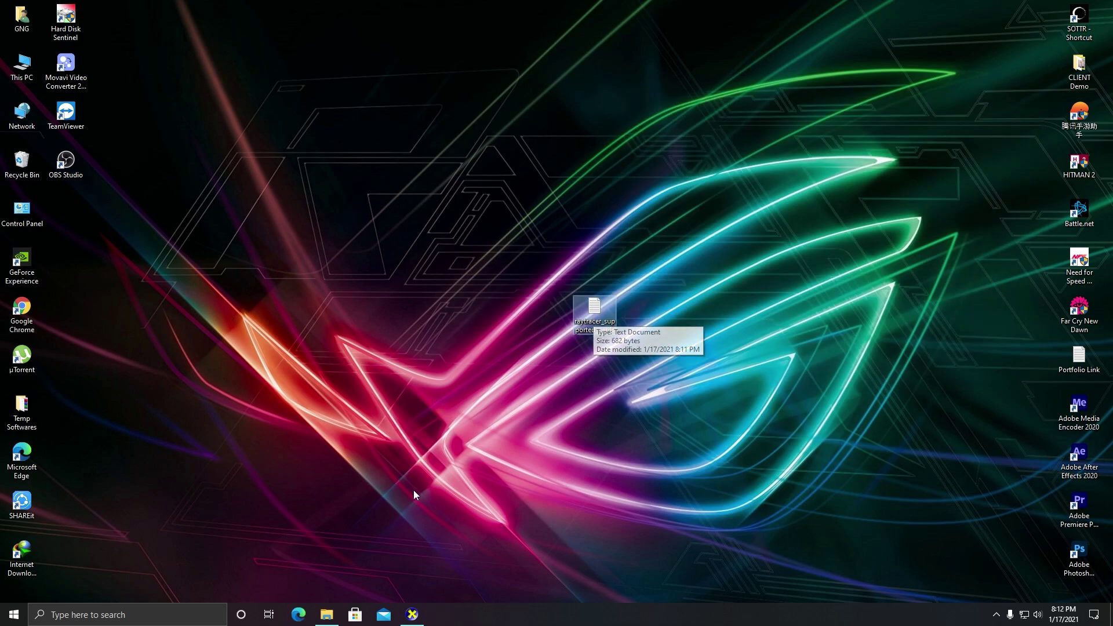
Copy the edited desktop raytracer_supported_cards.txt over the one in Support Files, granting administrator permission.
{"action": "right_click", "coordinate": [580, 311]}
{"action": "left_click", "coordinate": [609, 242]}
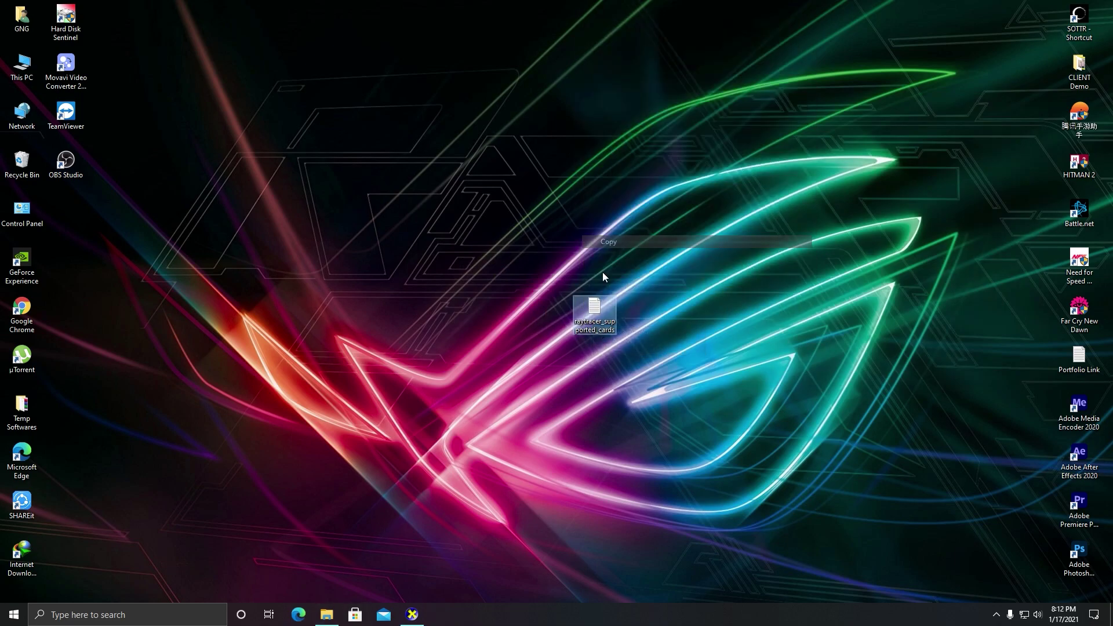
{"action": "left_click", "coordinate": [326, 614]}
{"action": "left_click", "coordinate": [747, 237]}
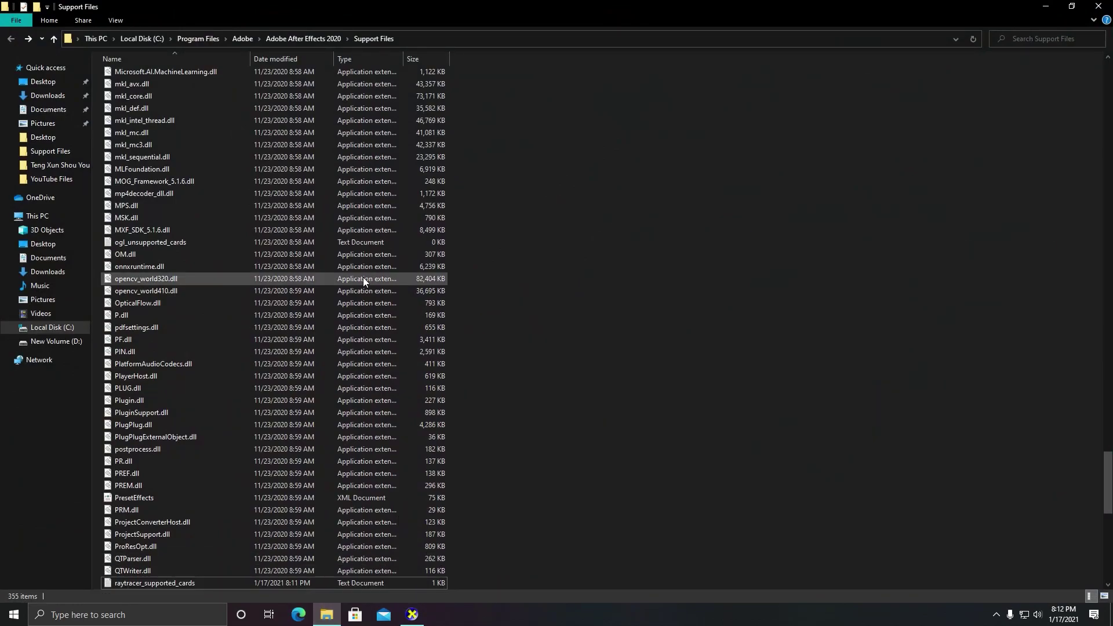
{"action": "right_click", "coordinate": [596, 236]}
{"action": "left_click", "coordinate": [641, 316]}
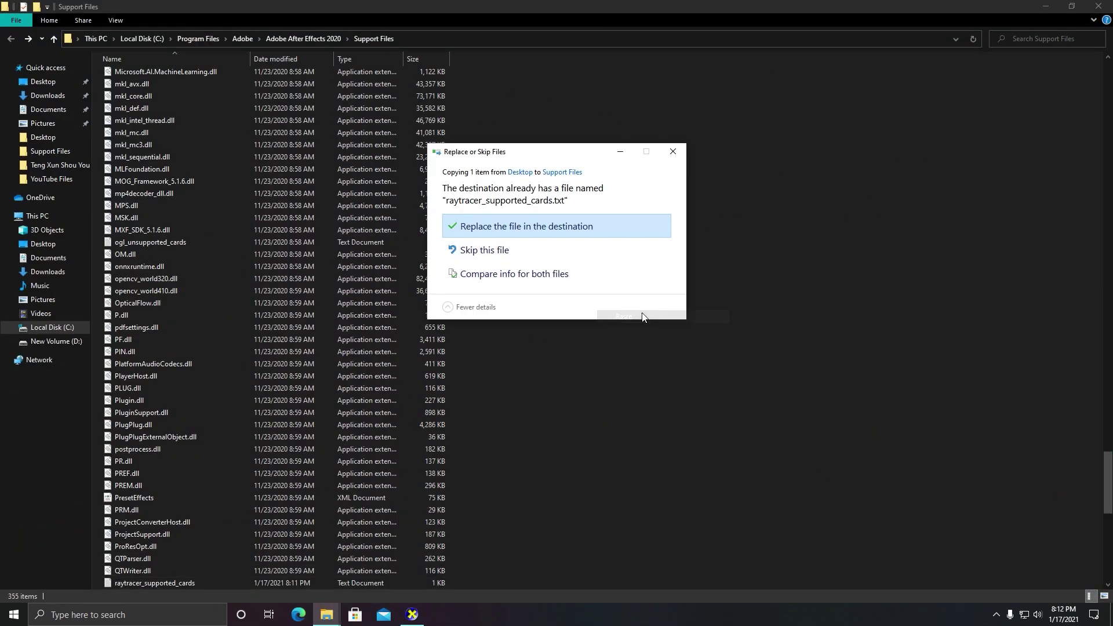
{"action": "left_click", "coordinate": [538, 225]}
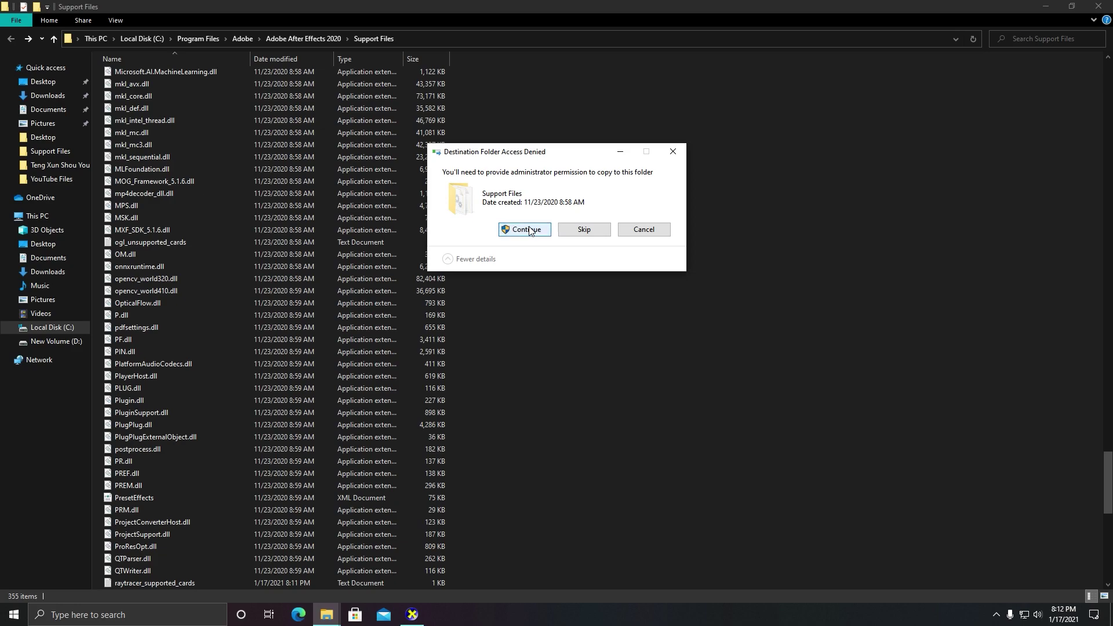
{"action": "left_click", "coordinate": [523, 297]}
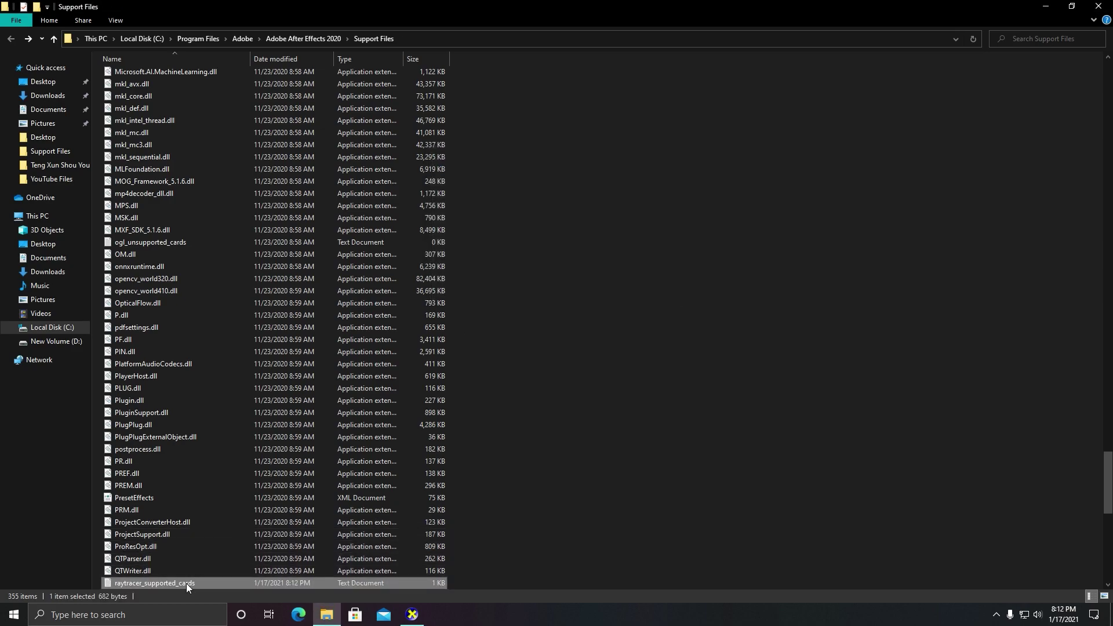
Confirm GeForce GTX 1660Ti now follows GeForce GTX TITAN in the replaced file, then show the desktop.
{"action": "double_click", "coordinate": [187, 583]}
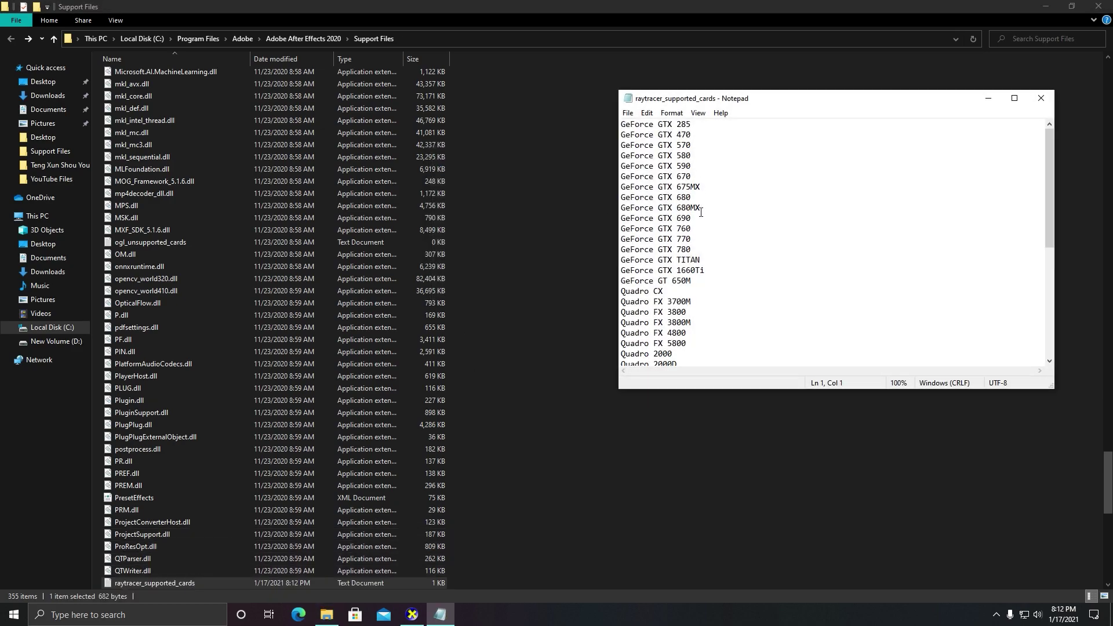
{"action": "left_click_drag", "start_coordinate": [707, 272], "coordinate": [622, 272]}
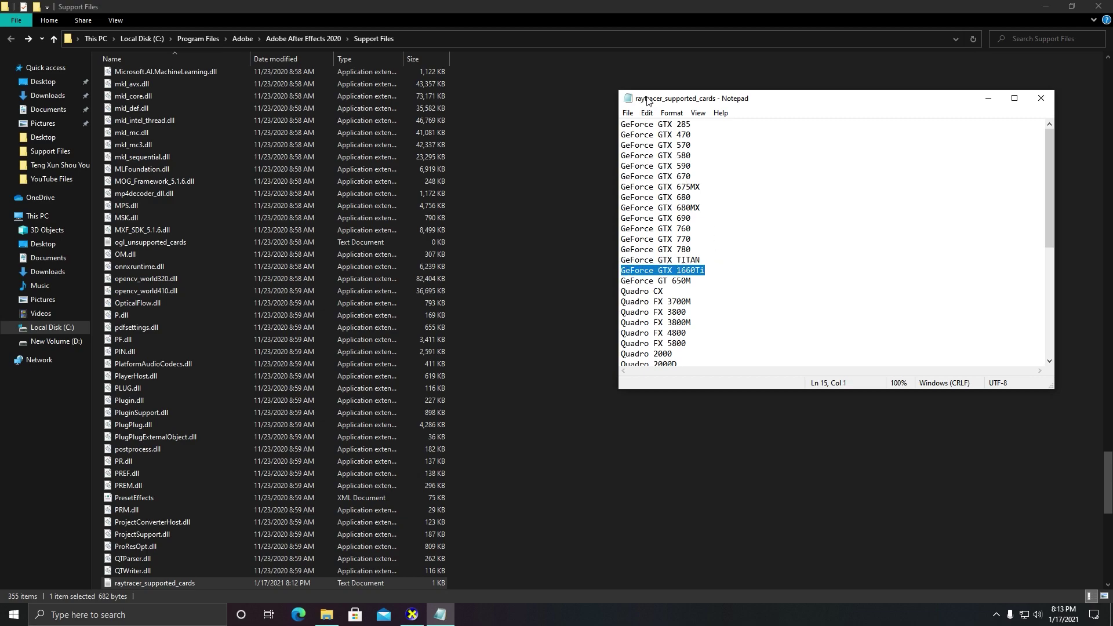
{"action": "left_click", "coordinate": [1041, 98]}
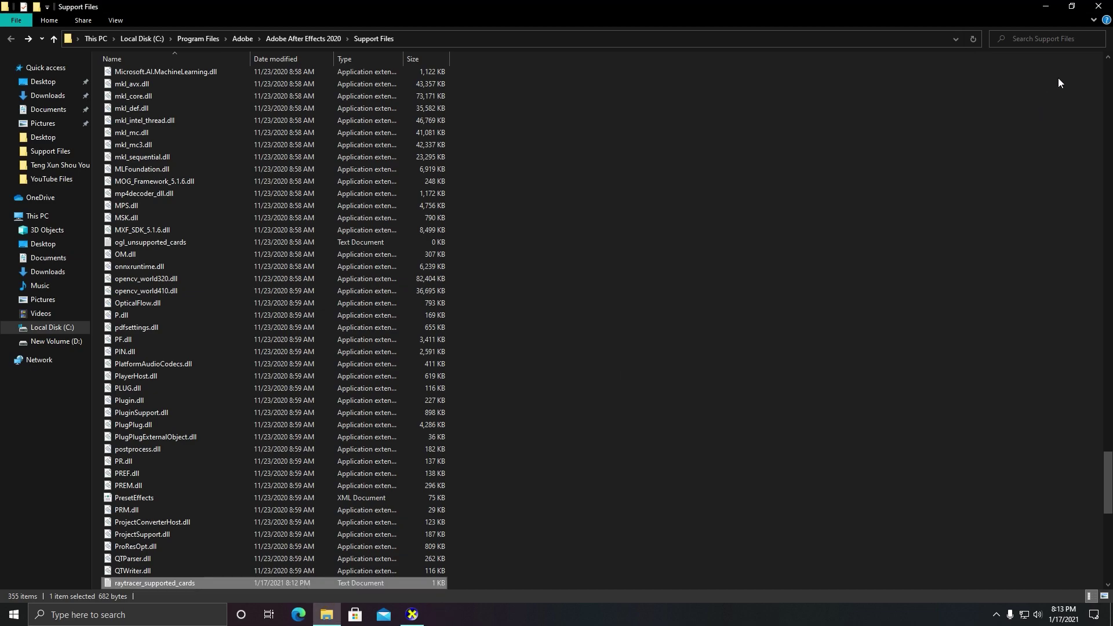
{"action": "key", "text": "super+d"}
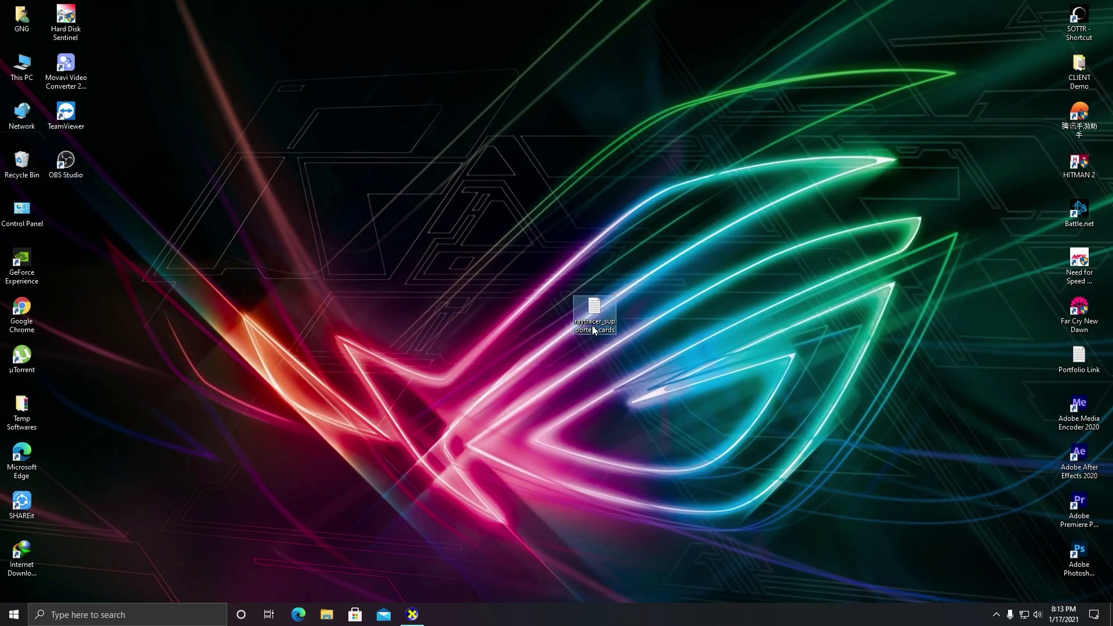
Close the DirectX Diagnostic Tool, refresh the desktop, and relaunch After Effects past the Home screen.
{"action": "left_click", "coordinate": [412, 615]}
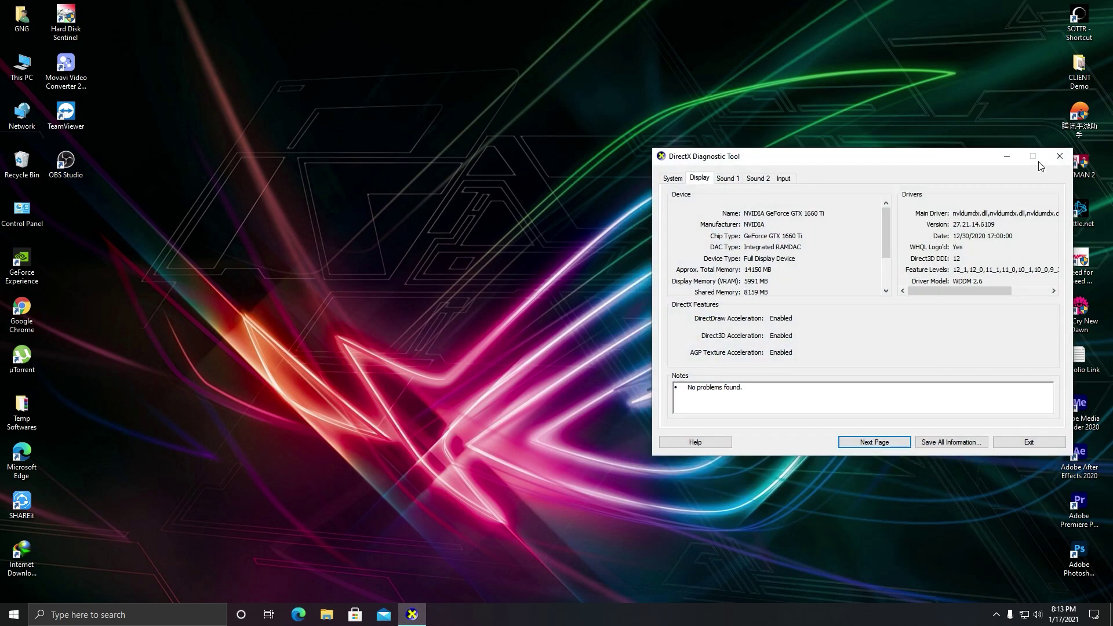
{"action": "left_click", "coordinate": [1069, 153]}
{"action": "right_click", "coordinate": [488, 221]}
{"action": "left_click", "coordinate": [534, 253]}
{"action": "right_click", "coordinate": [521, 205]}
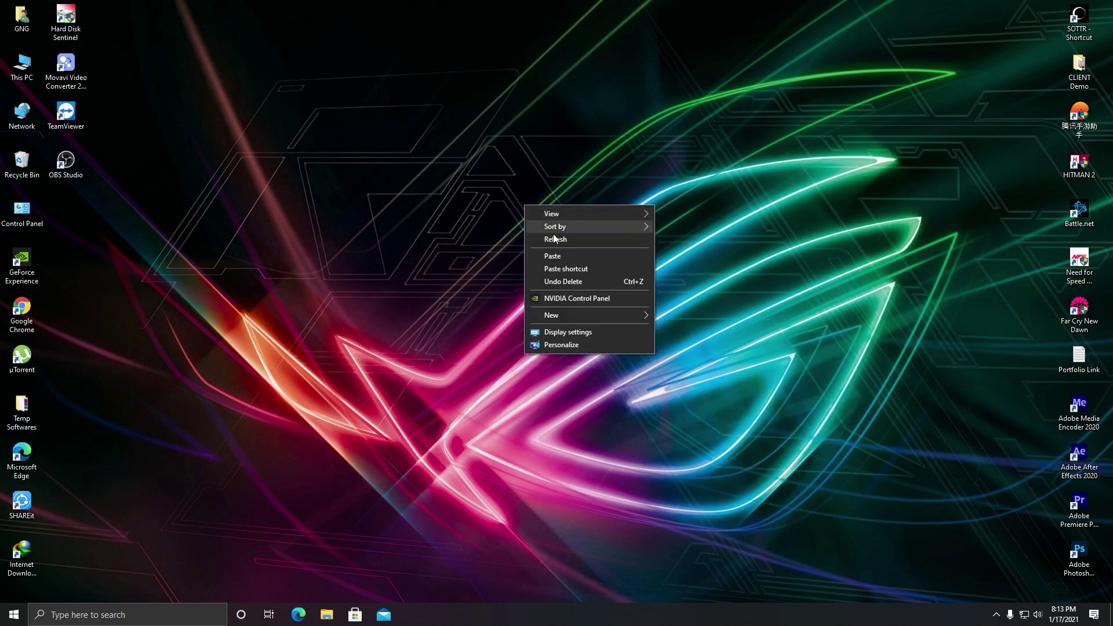
{"action": "left_click", "coordinate": [556, 239]}
{"action": "right_click", "coordinate": [433, 250]}
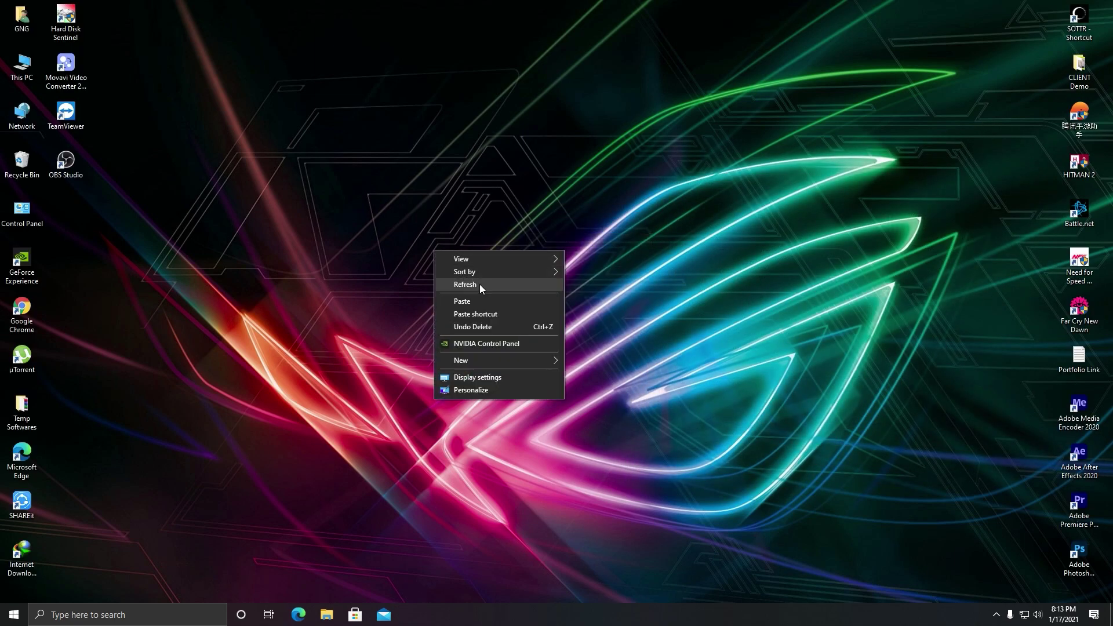
{"action": "left_click", "coordinate": [479, 283]}
{"action": "double_click", "coordinate": [1091, 462]}
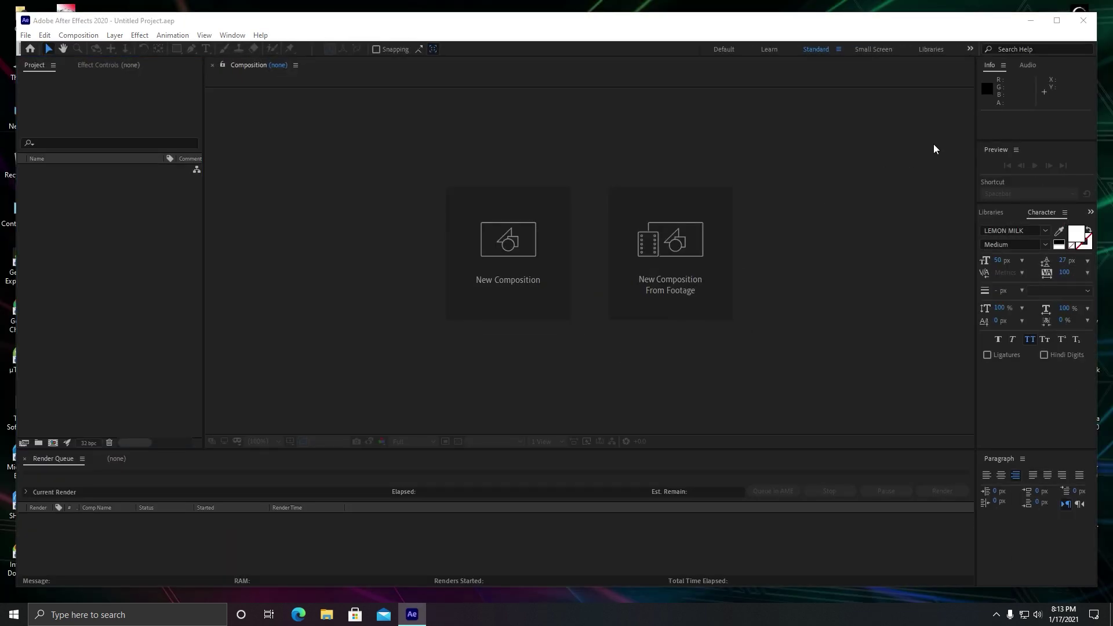
{"action": "left_click", "coordinate": [1053, 41]}
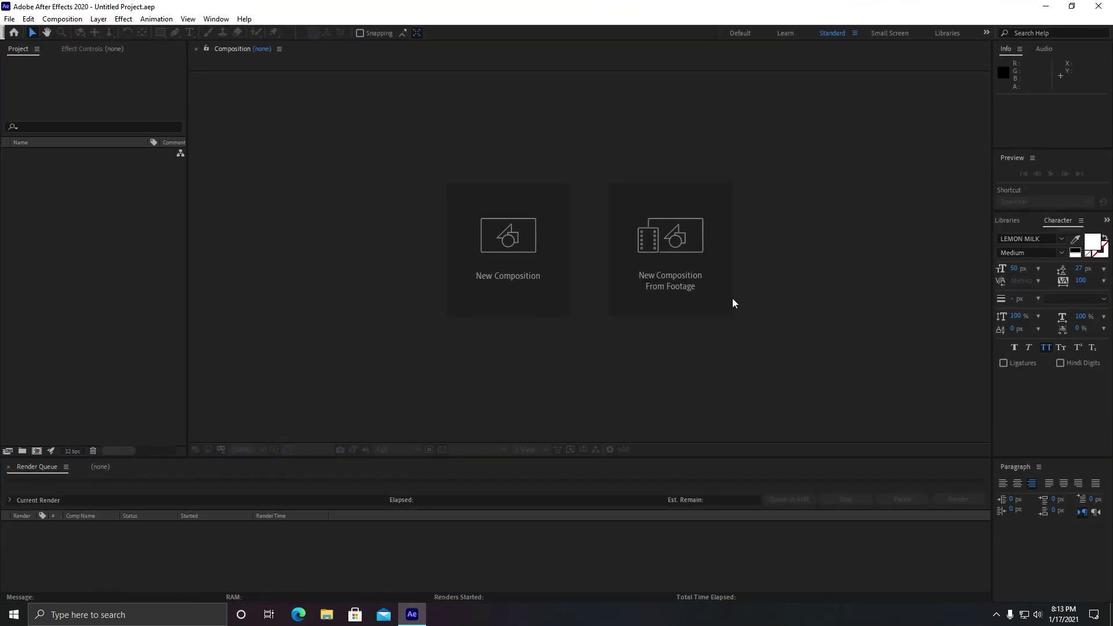